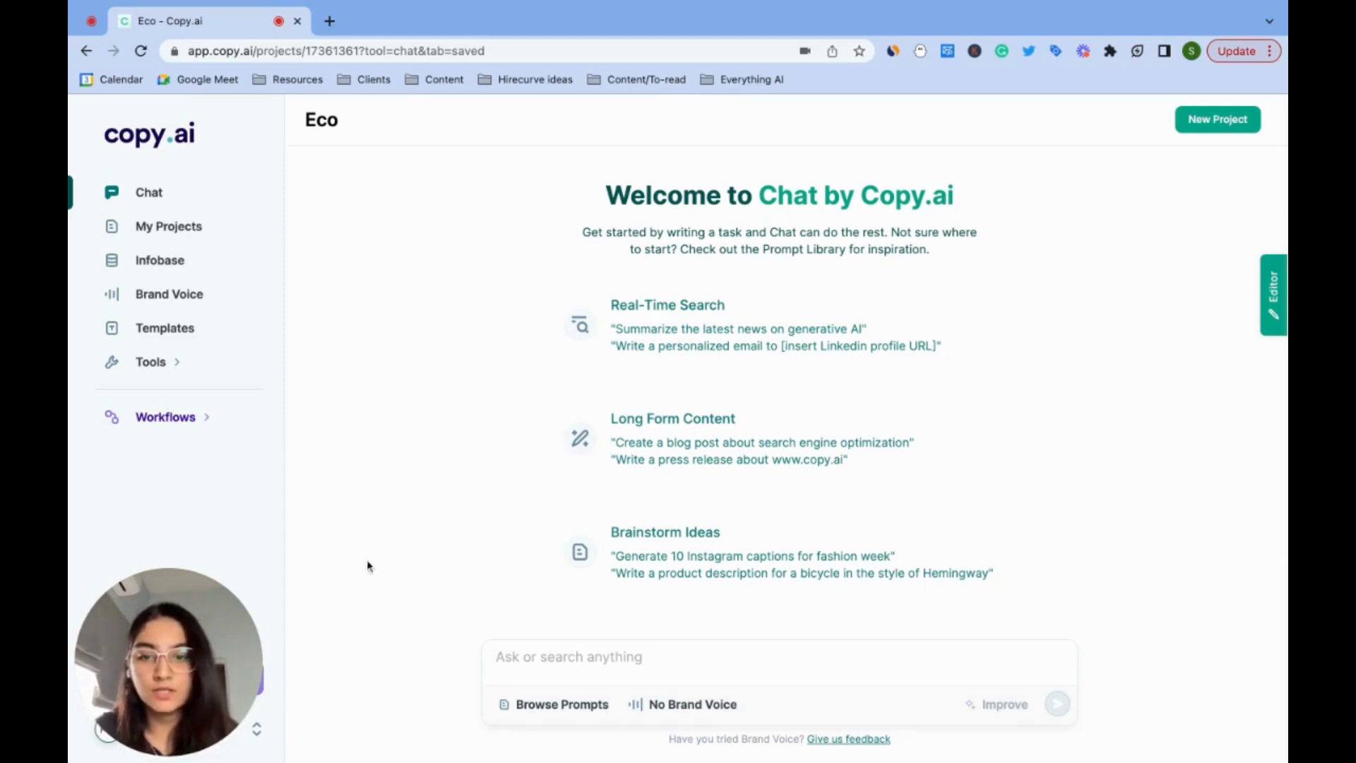
# - Insert the Blog Post prompt from the Content/SEO category of the prompt library into the chat message
pyautogui.click(541, 715)
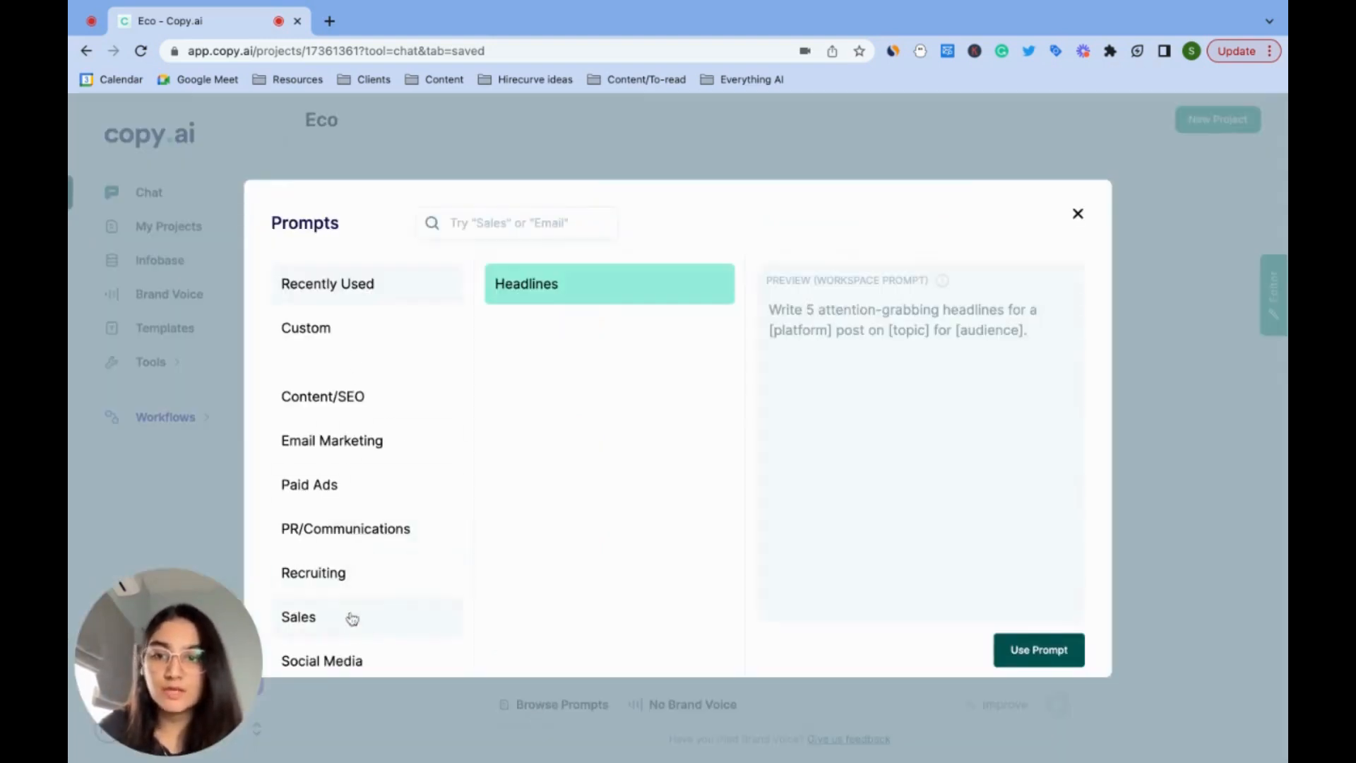
pyautogui.click(331, 416)
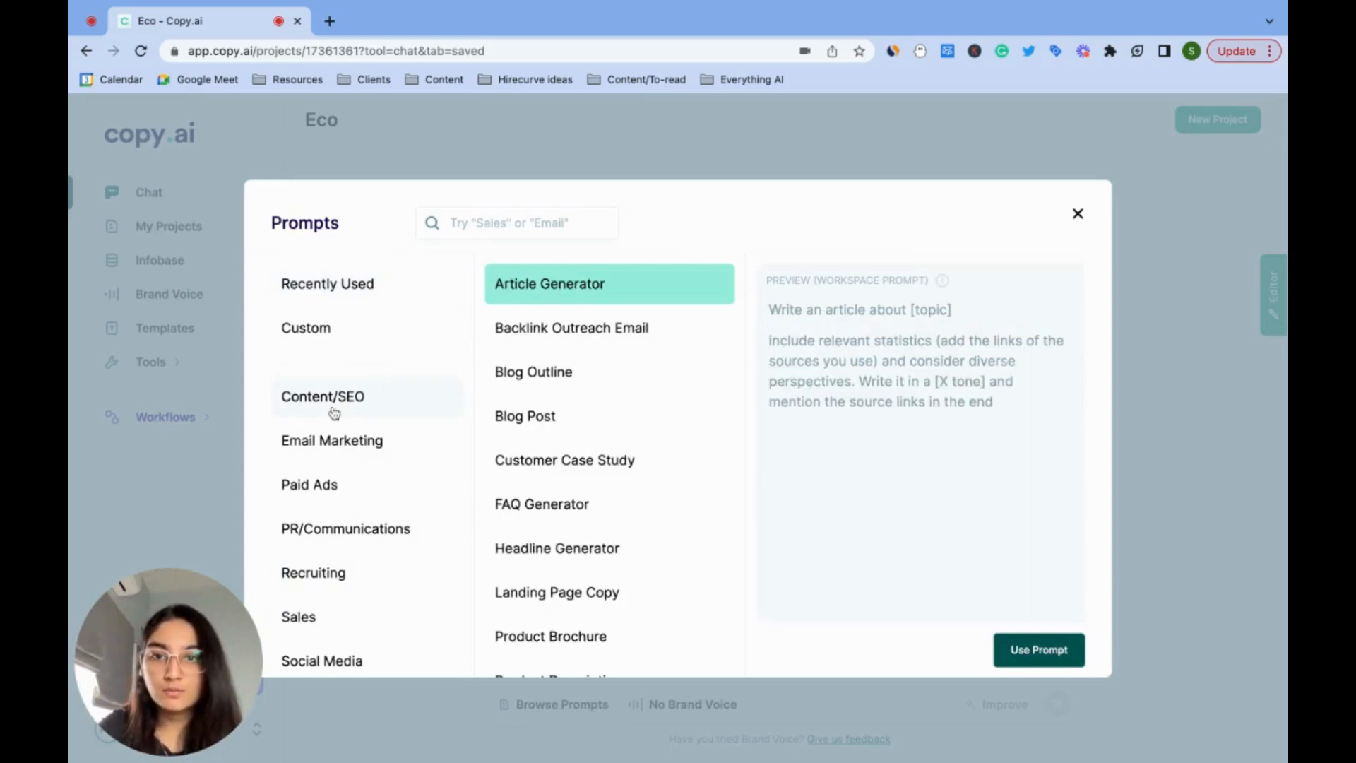
pyautogui.click(567, 420)
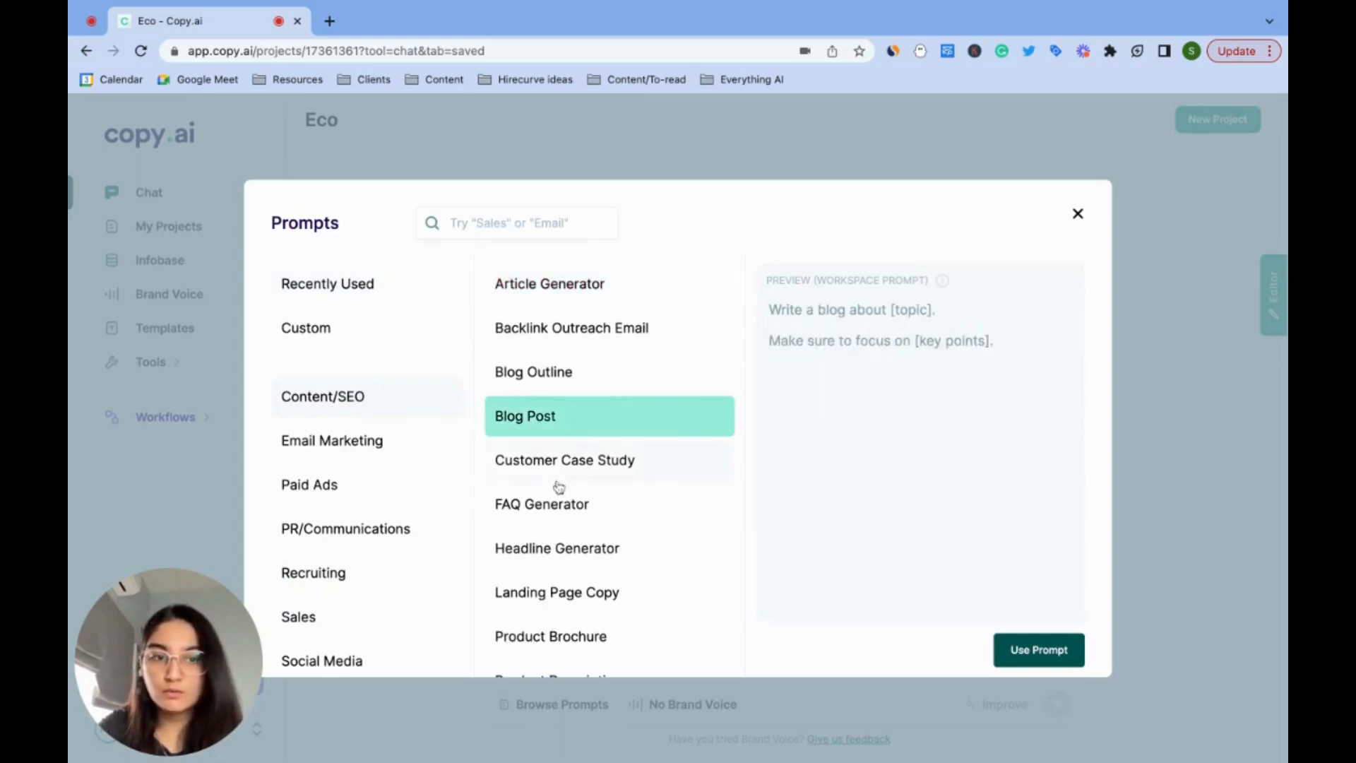
pyautogui.click(1020, 651)
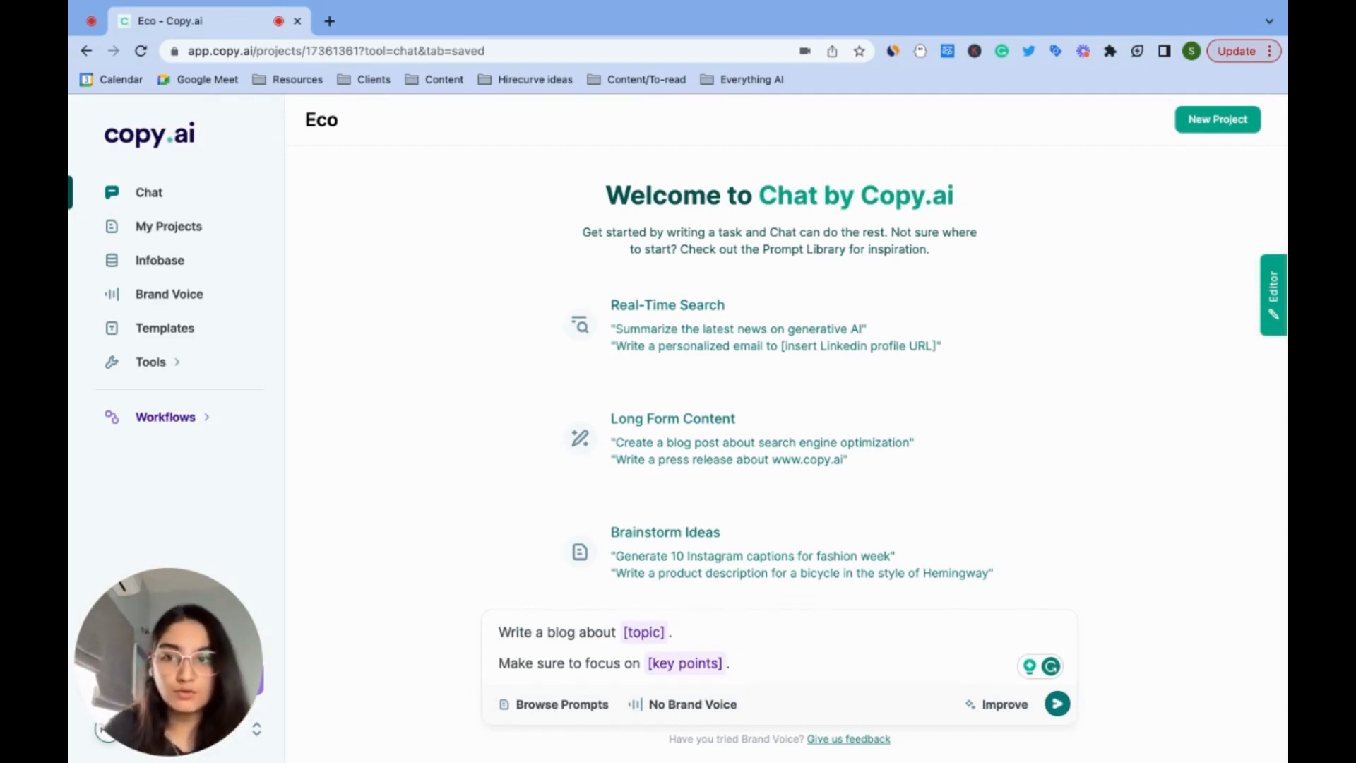
# - Open the Facebook Headlines tool from the Digital Ad Copy tools
pyautogui.click(156, 364)
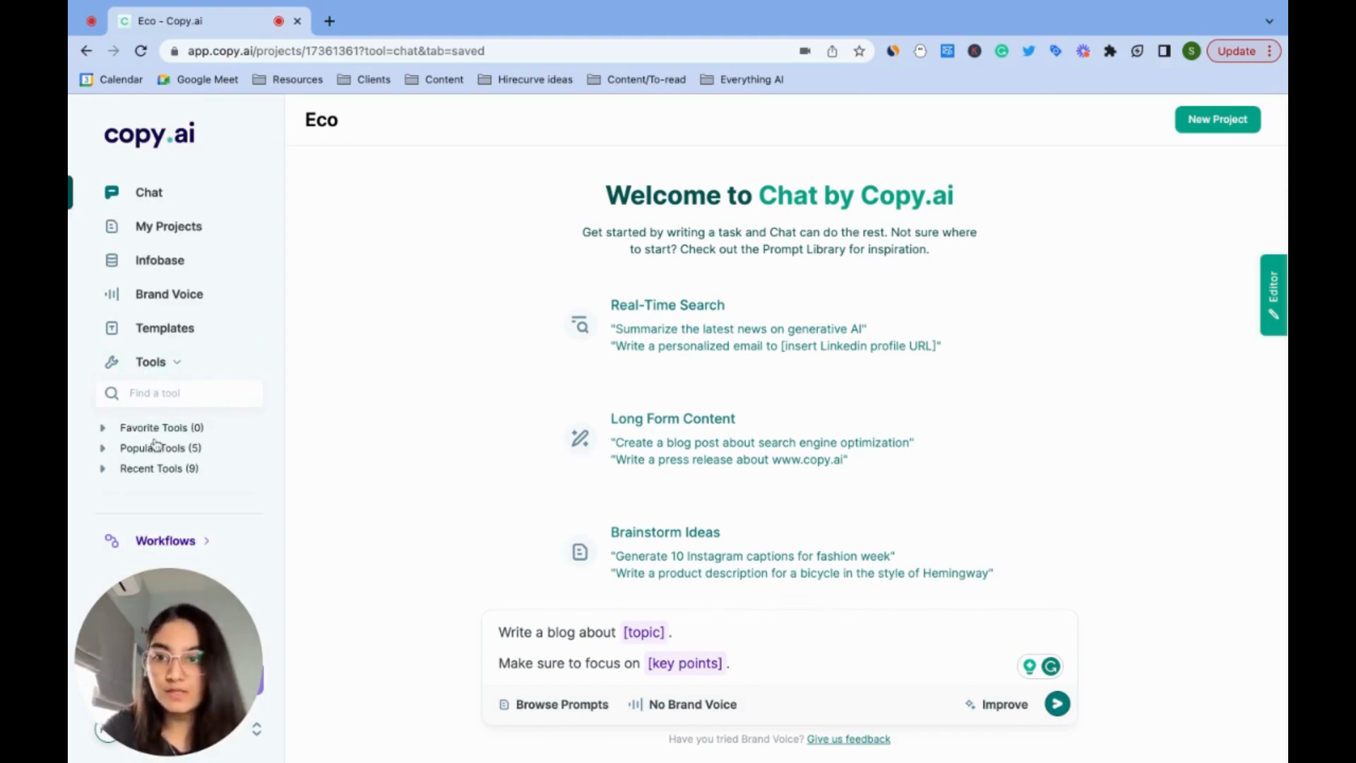
pyautogui.scroll(-8, 155, 443)
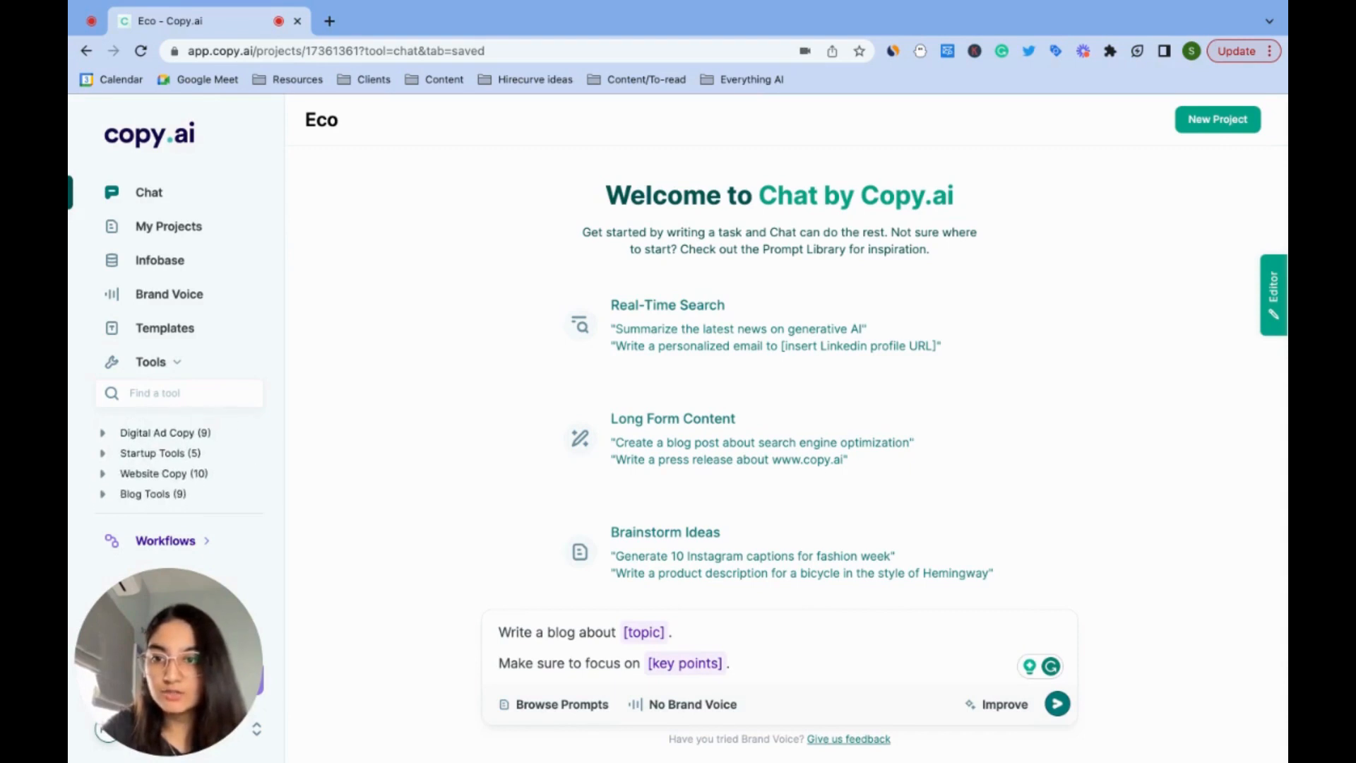
pyautogui.click(155, 432)
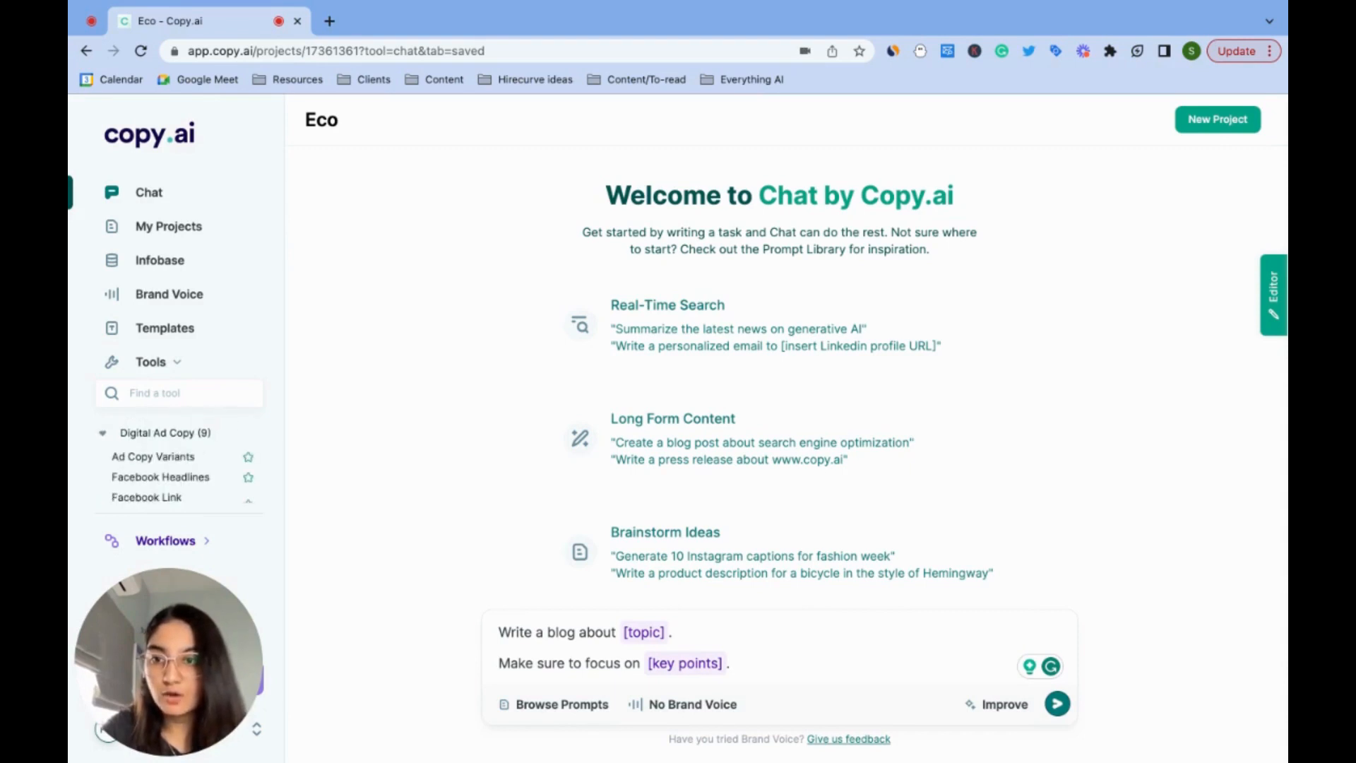
pyautogui.click(149, 478)
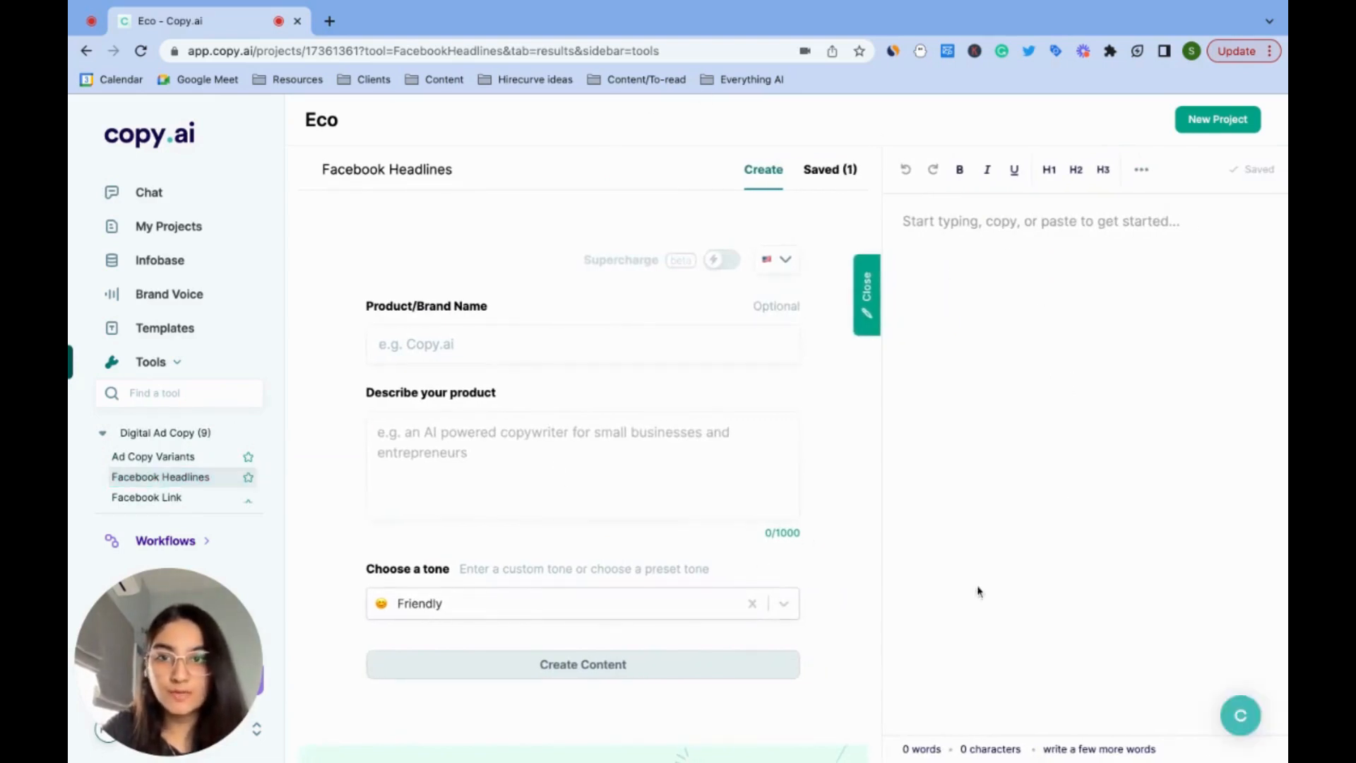
# - Enter EcoMarketplace as the product/brand name for the Facebook headlines
pyautogui.click(466, 346)
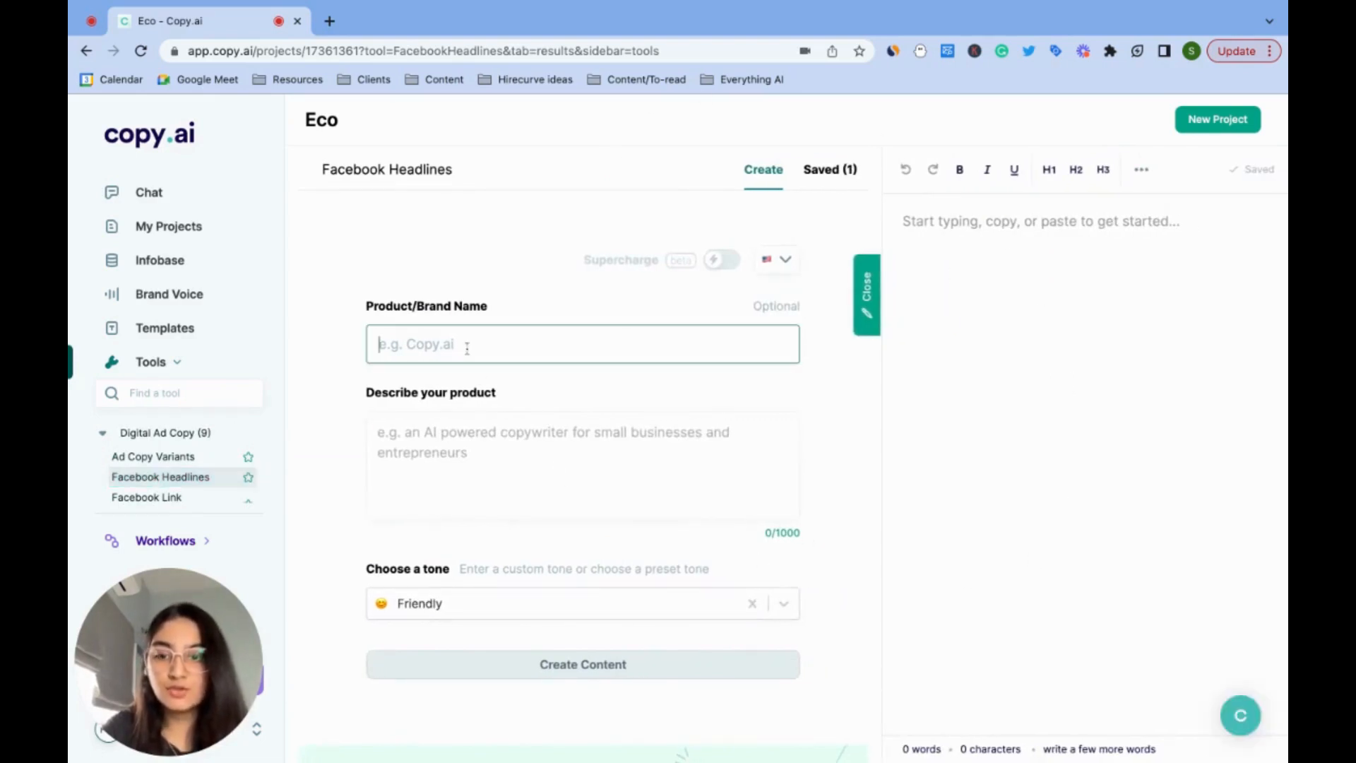
pyautogui.write('EcoMa')
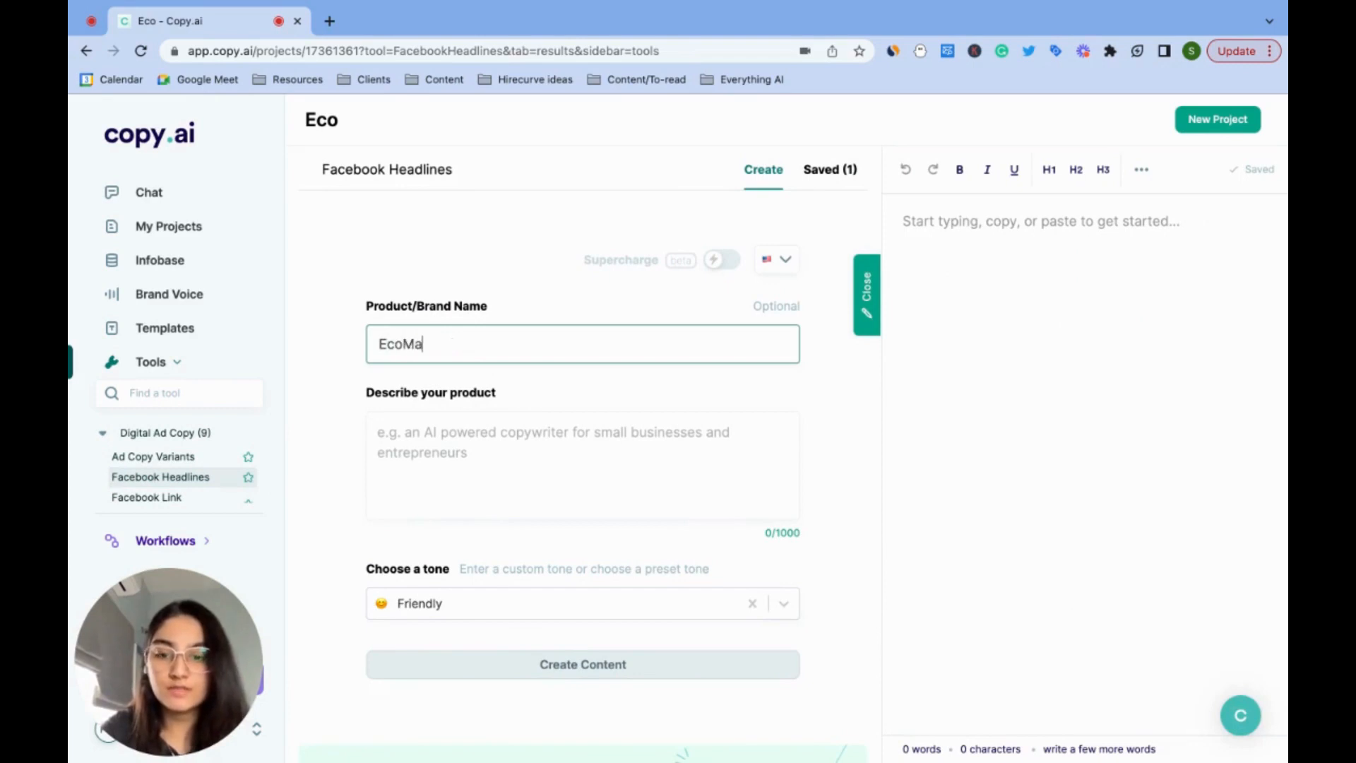
pyautogui.write('rketplaced')
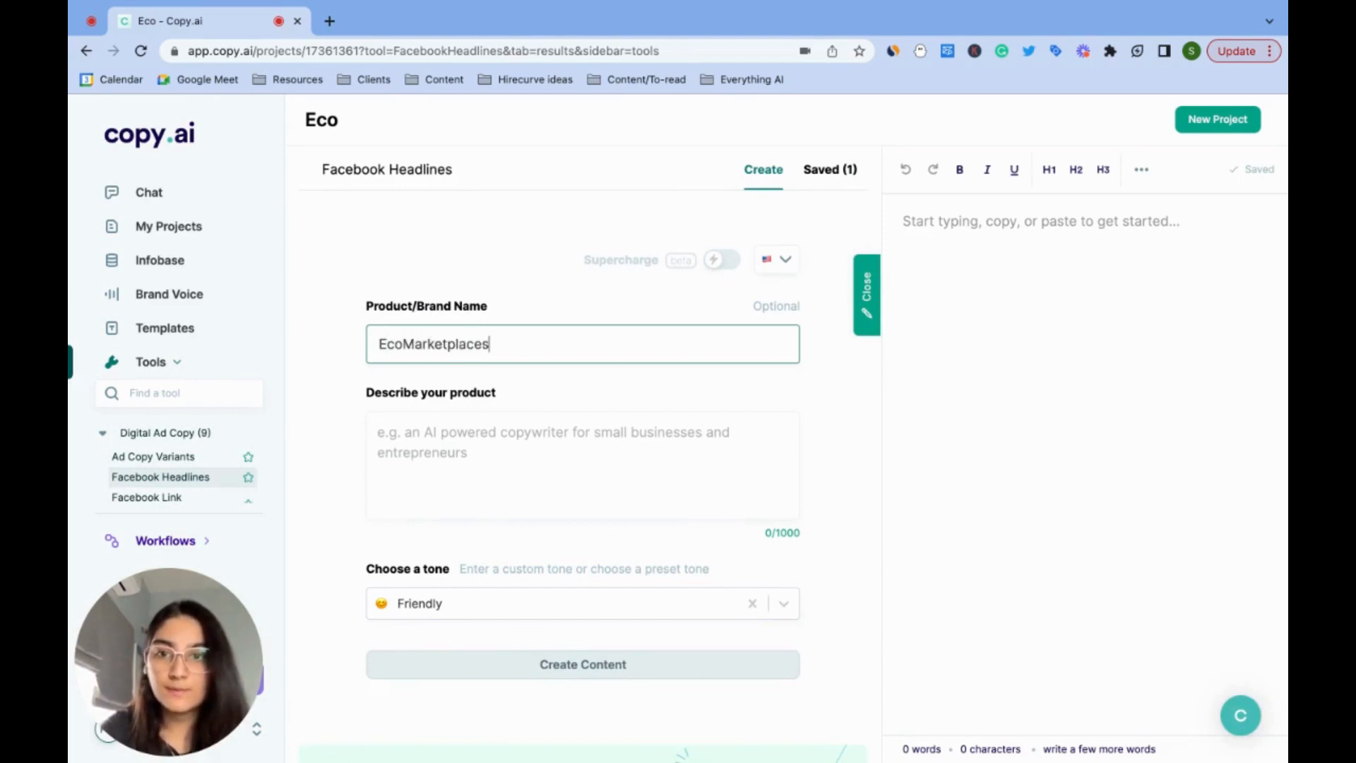
pyautogui.press('BackSpace')
# - Describe the product as "An ecommerce marketplace that sells sustainable and organic products to help people transition to a greener lifestyle."
pyautogui.click(420, 433)
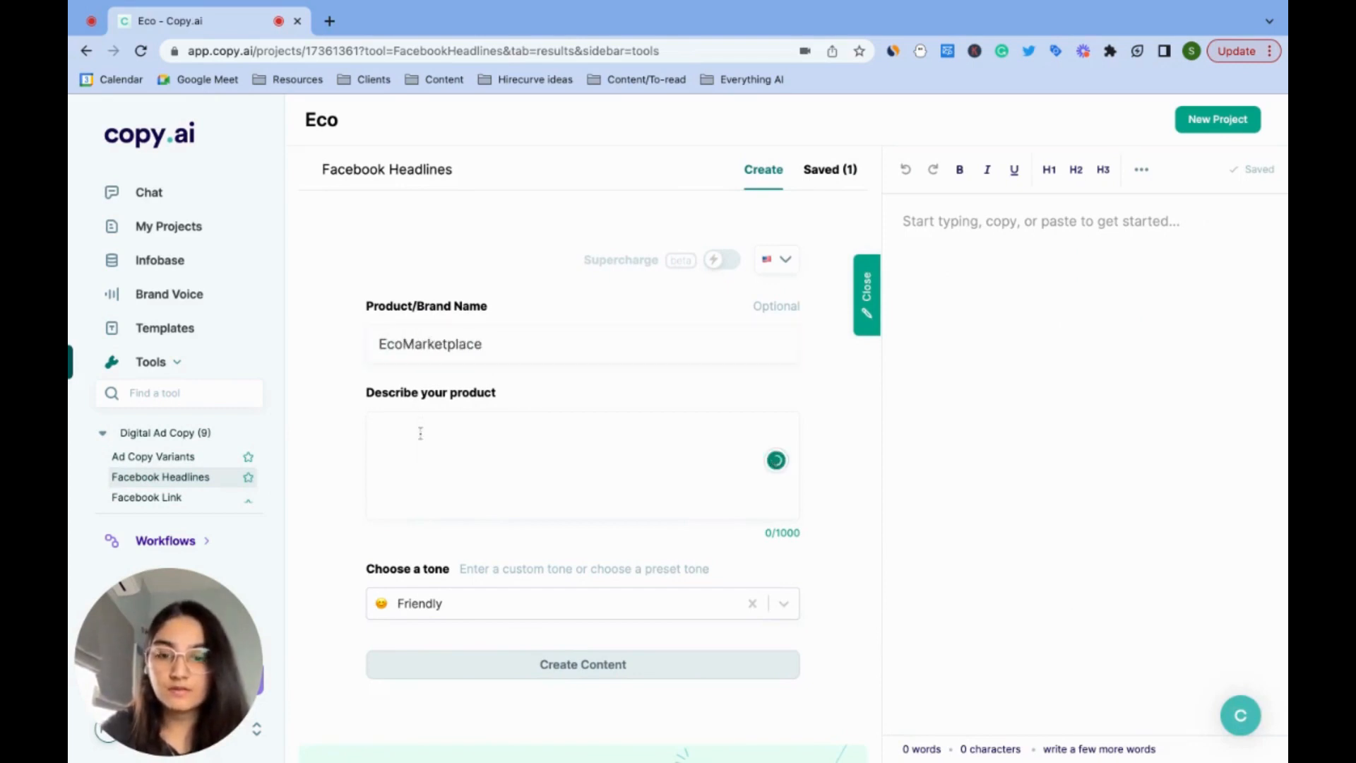
pyautogui.write('An ecommerc')
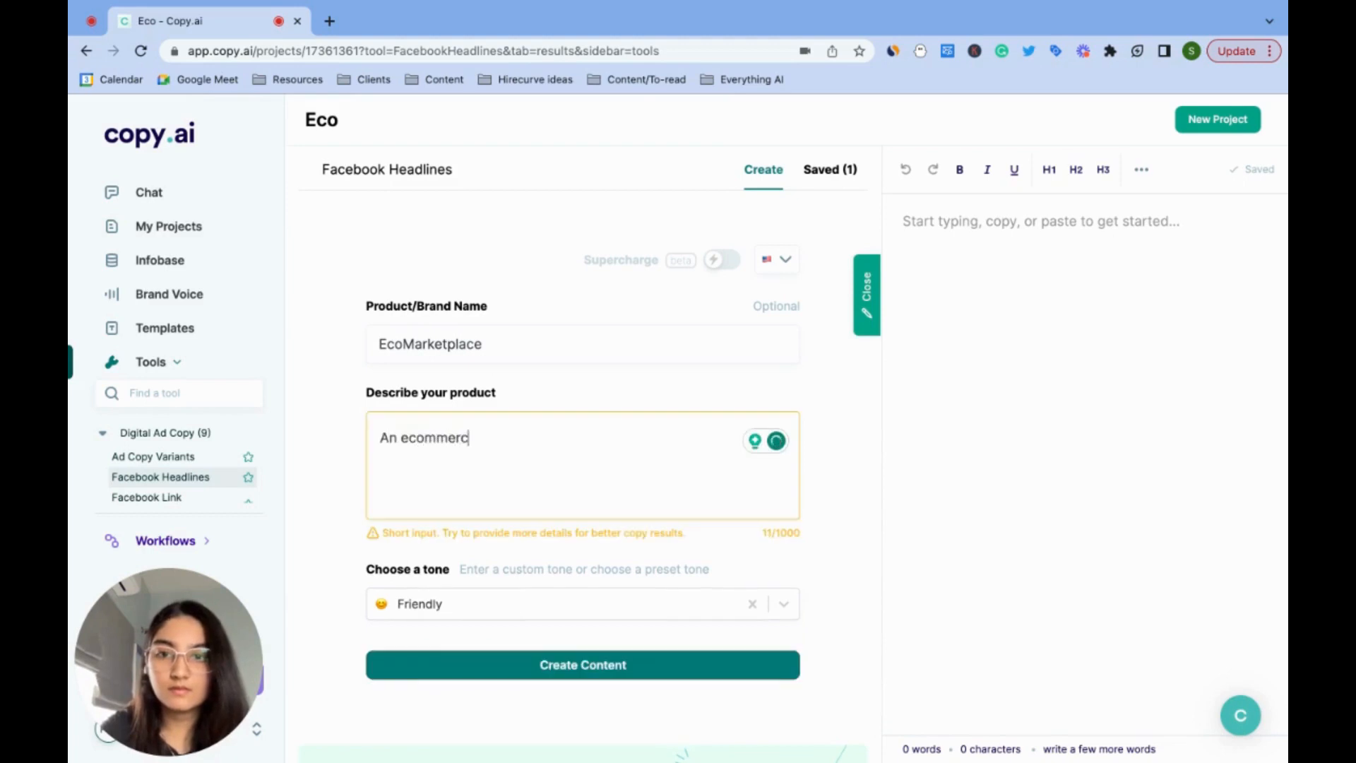
pyautogui.write('e marketpla')
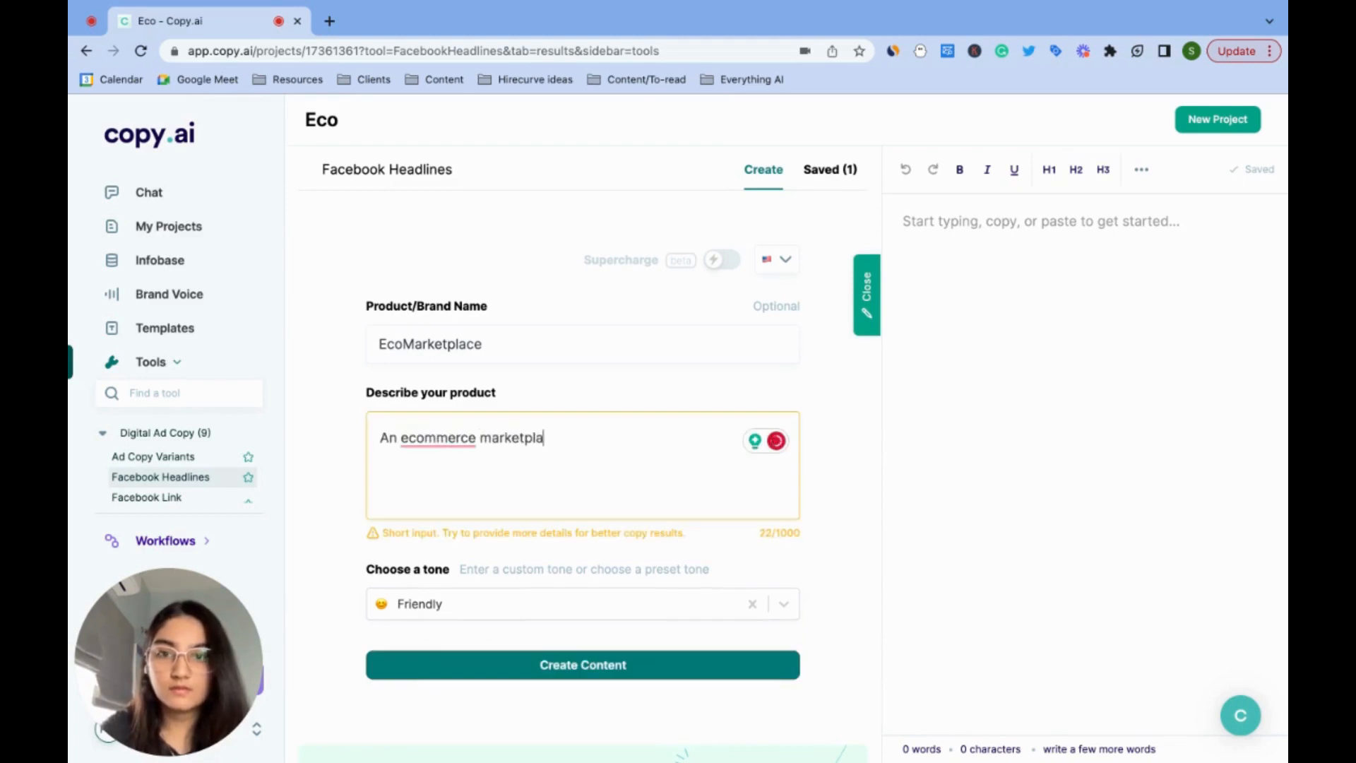
pyautogui.write('ce that sells')
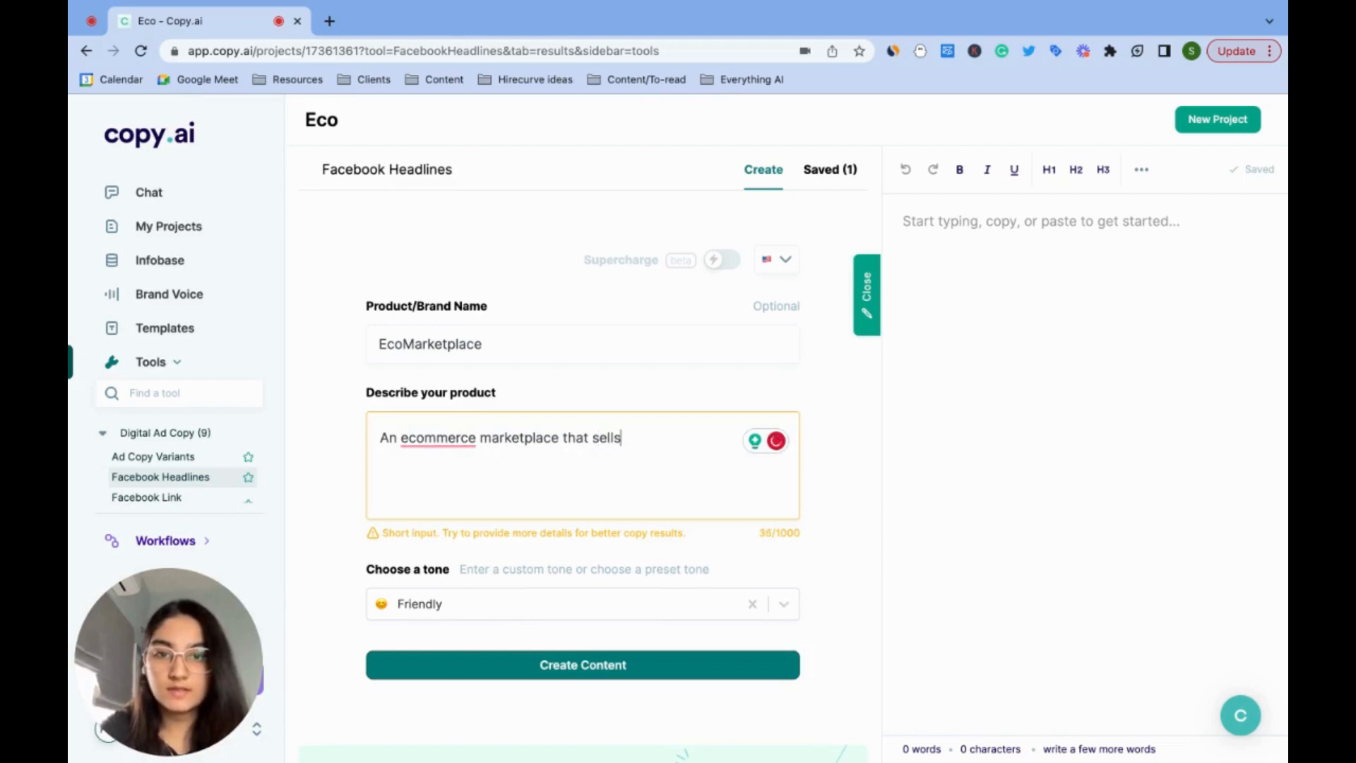
pyautogui.write(' sustaina')
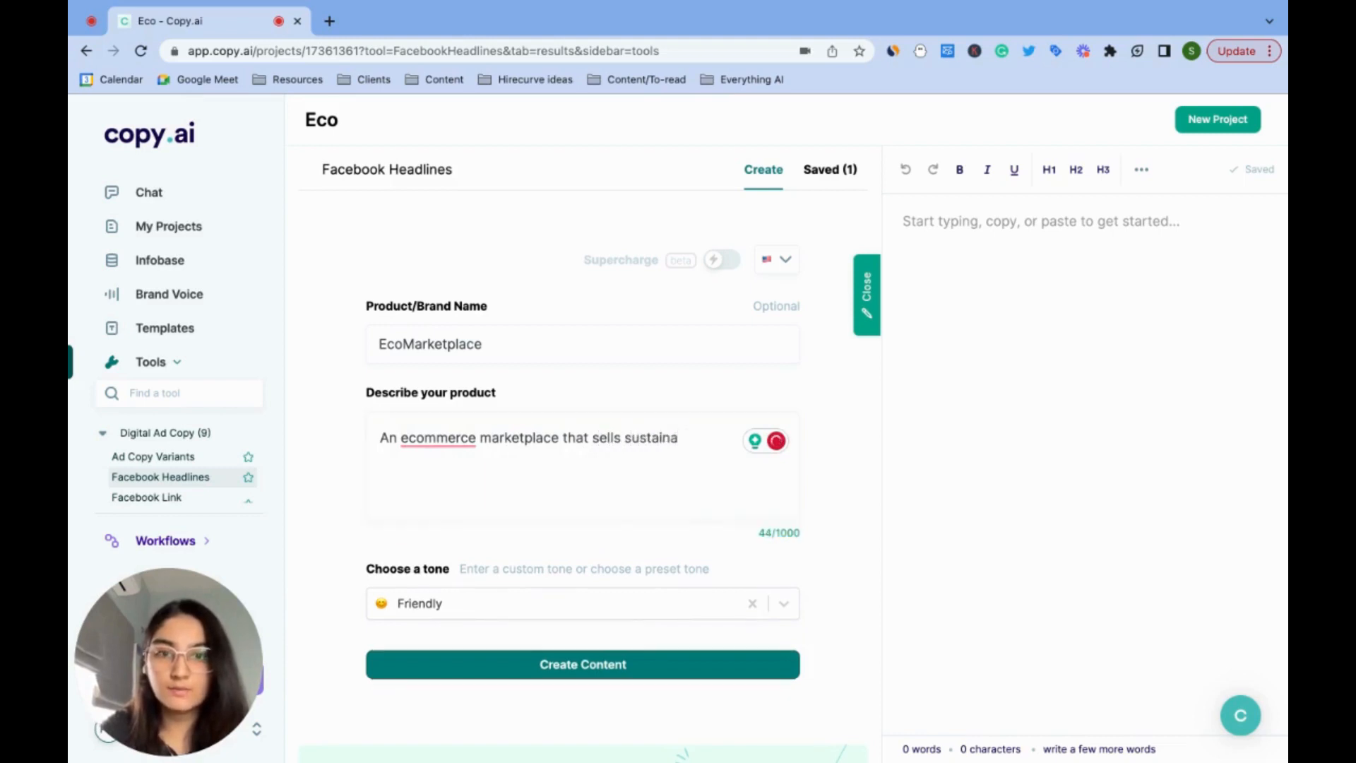
pyautogui.write('ble and organic ')
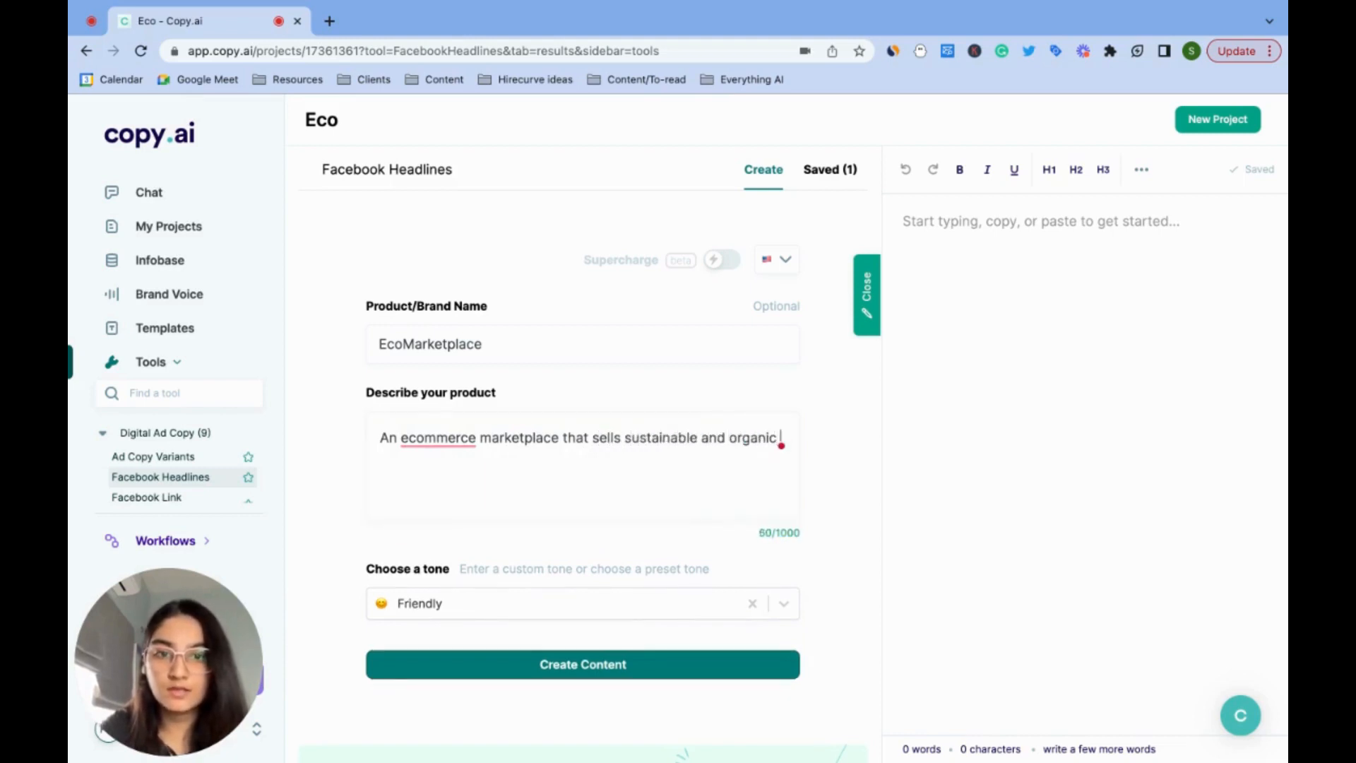
pyautogui.write('products to h')
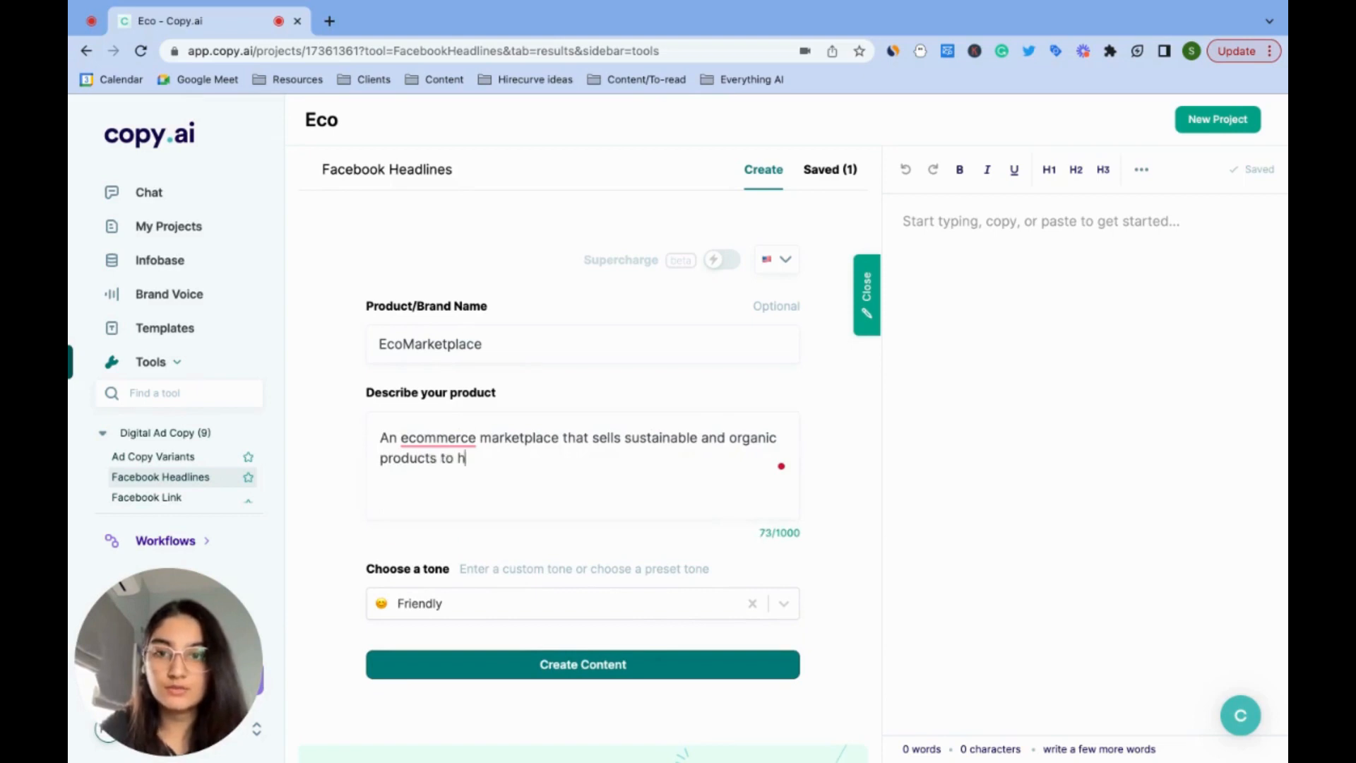
pyautogui.write('elp people tra')
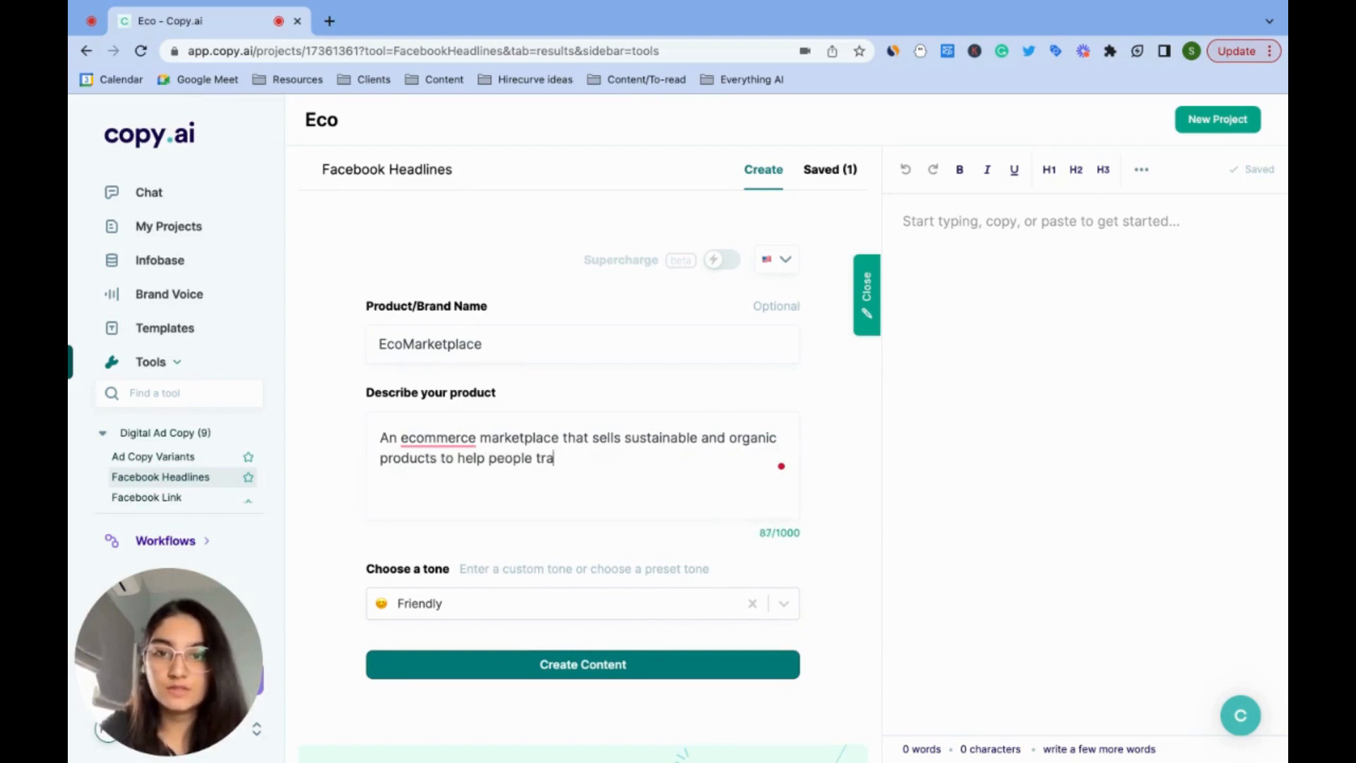
pyautogui.write('nsition t')
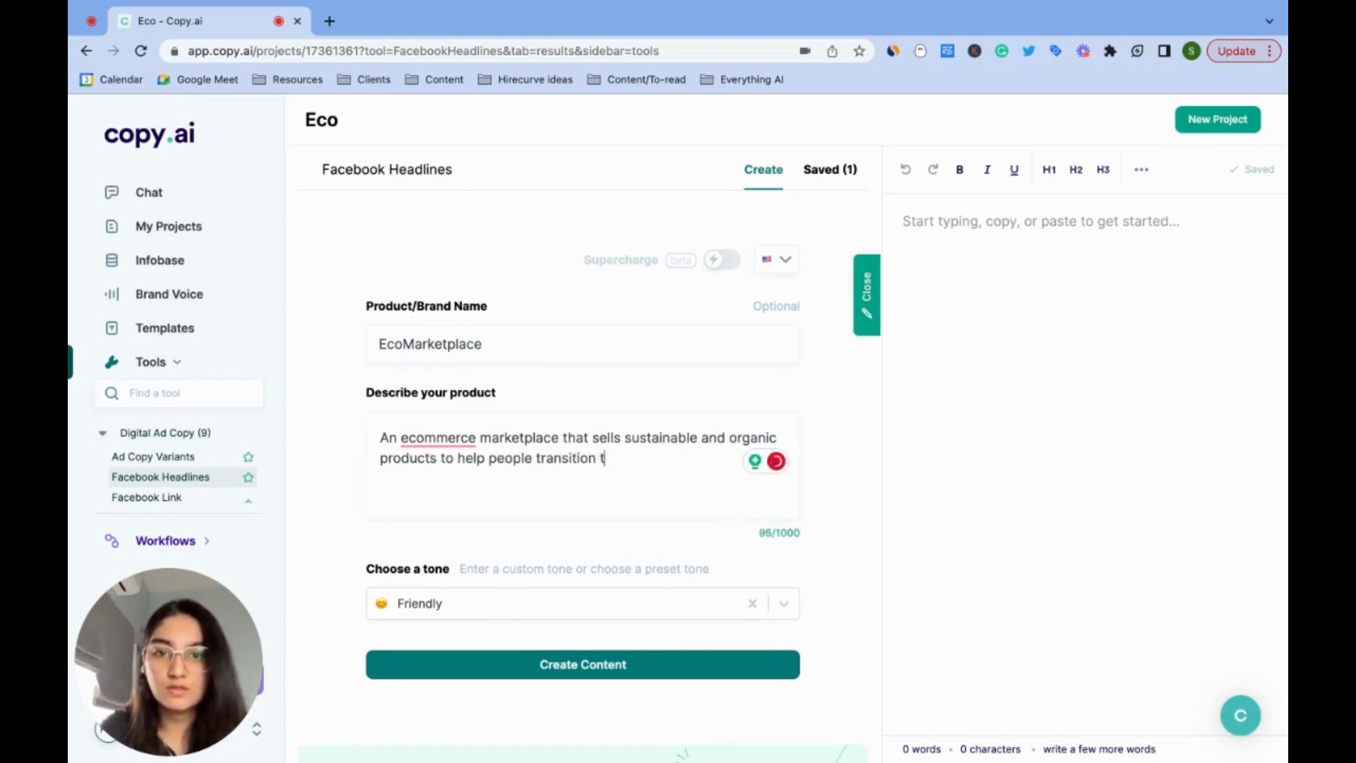
pyautogui.write('o a greener li')
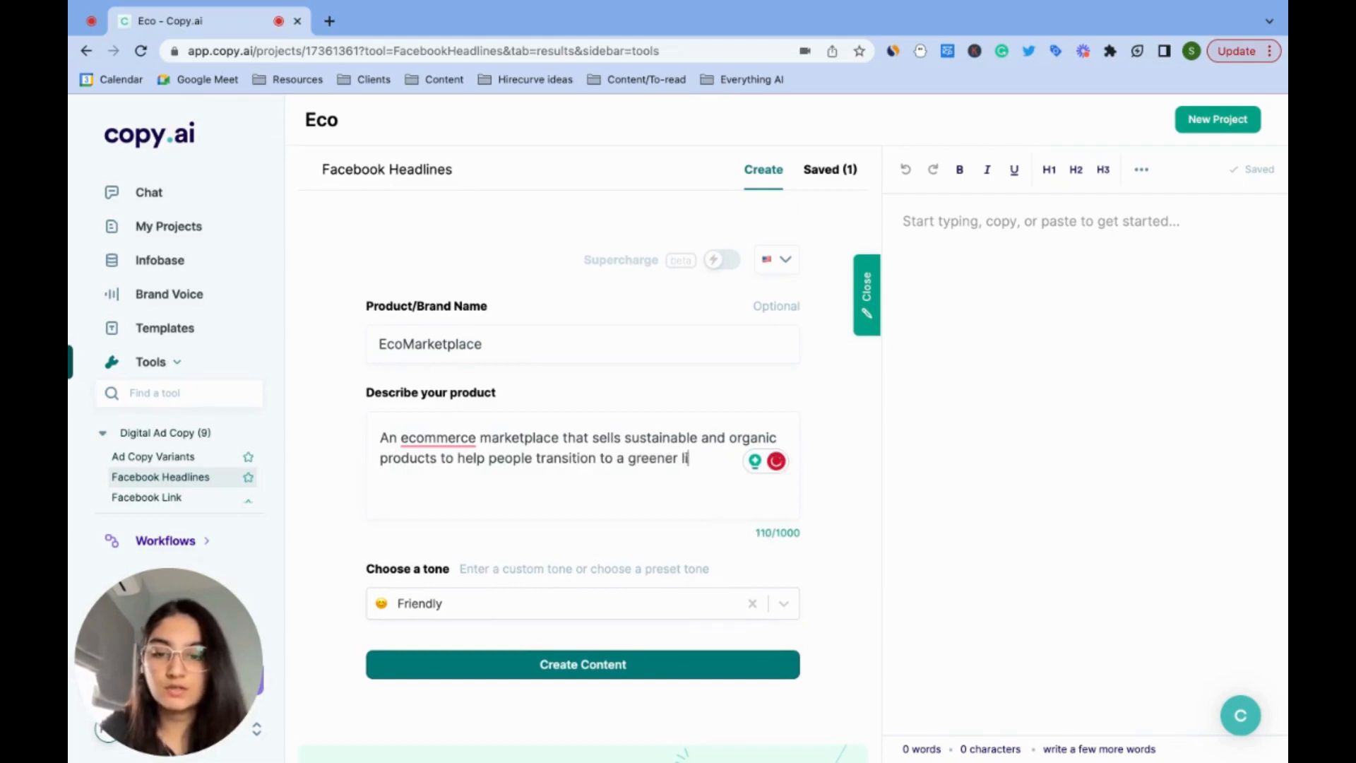
pyautogui.write('festyle.')
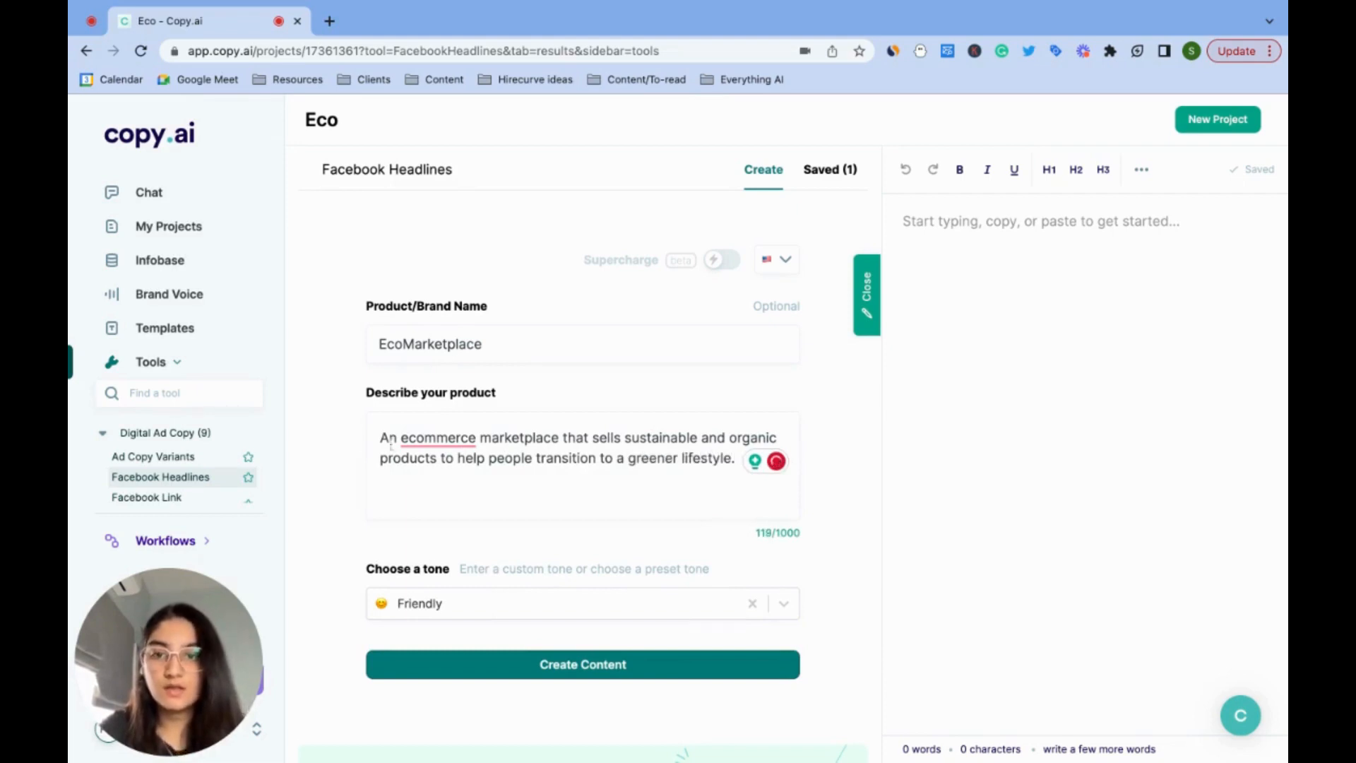
# - Choose the Friendly tone and generate the Facebook headlines
pyautogui.scroll(-1, 400, 612)
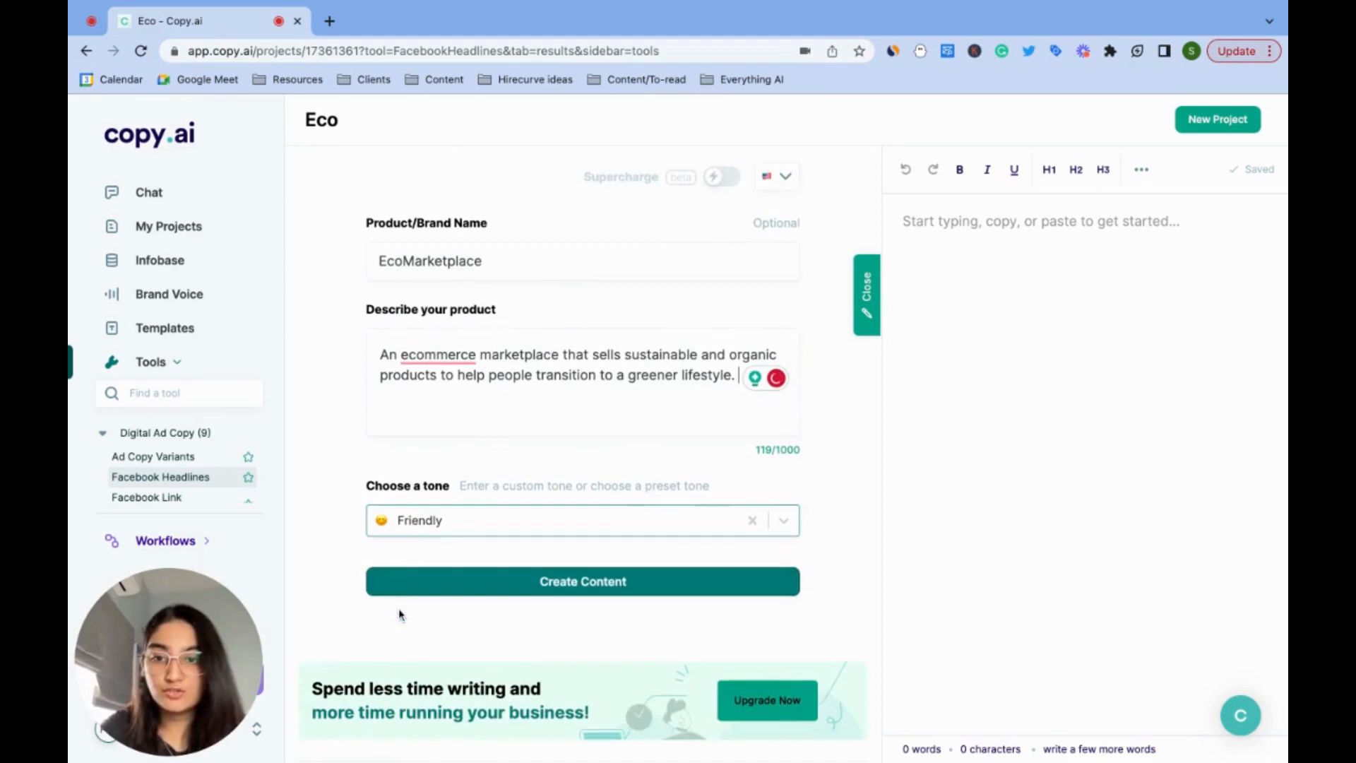
pyautogui.click(413, 521)
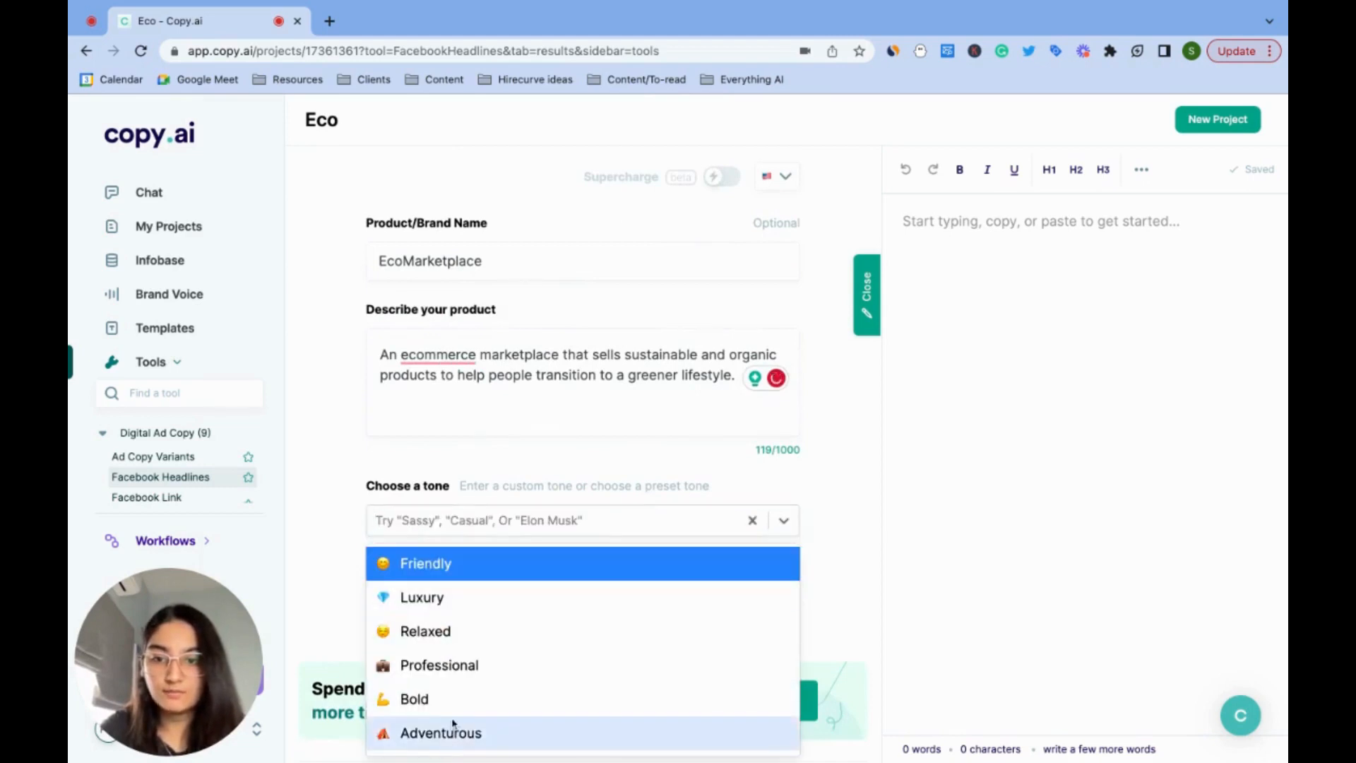
pyautogui.scroll(-2, 452, 730)
pyautogui.scroll(2, 453, 713)
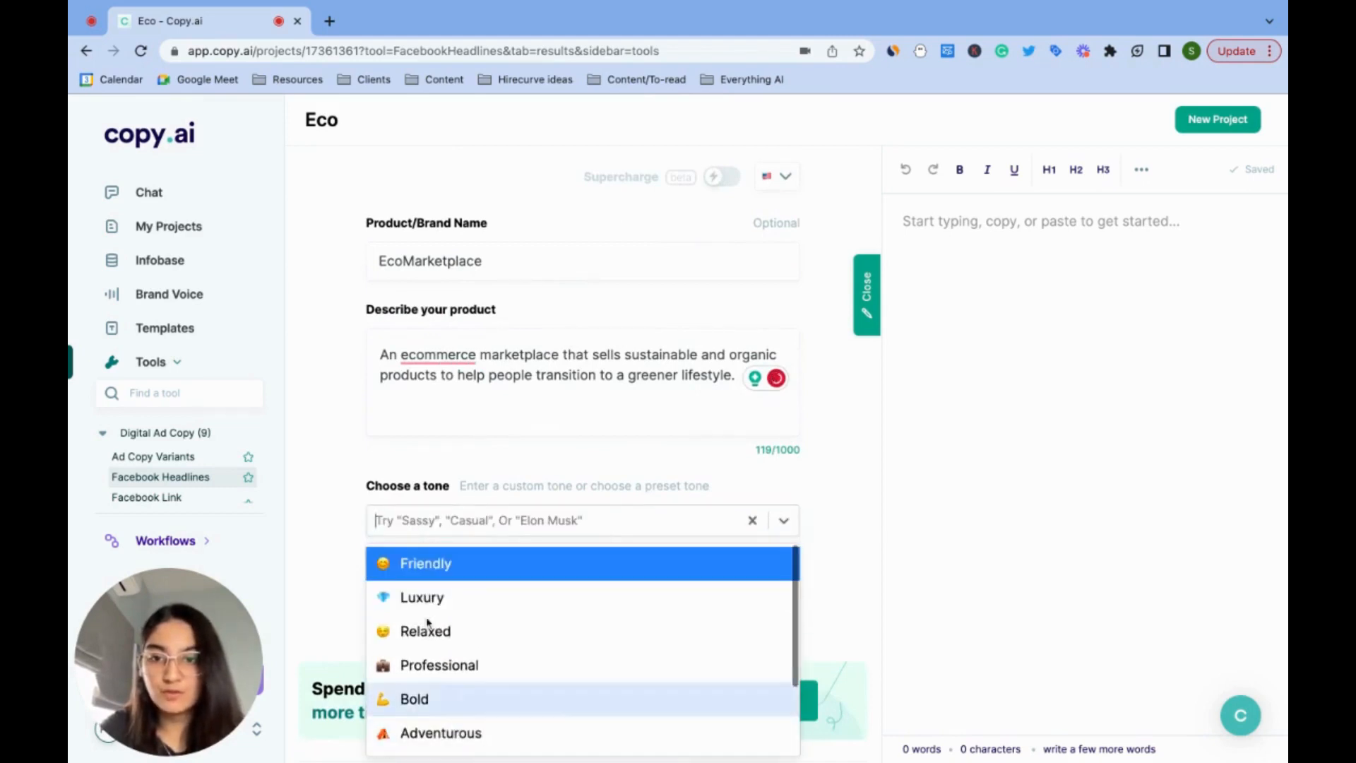
pyautogui.click(408, 570)
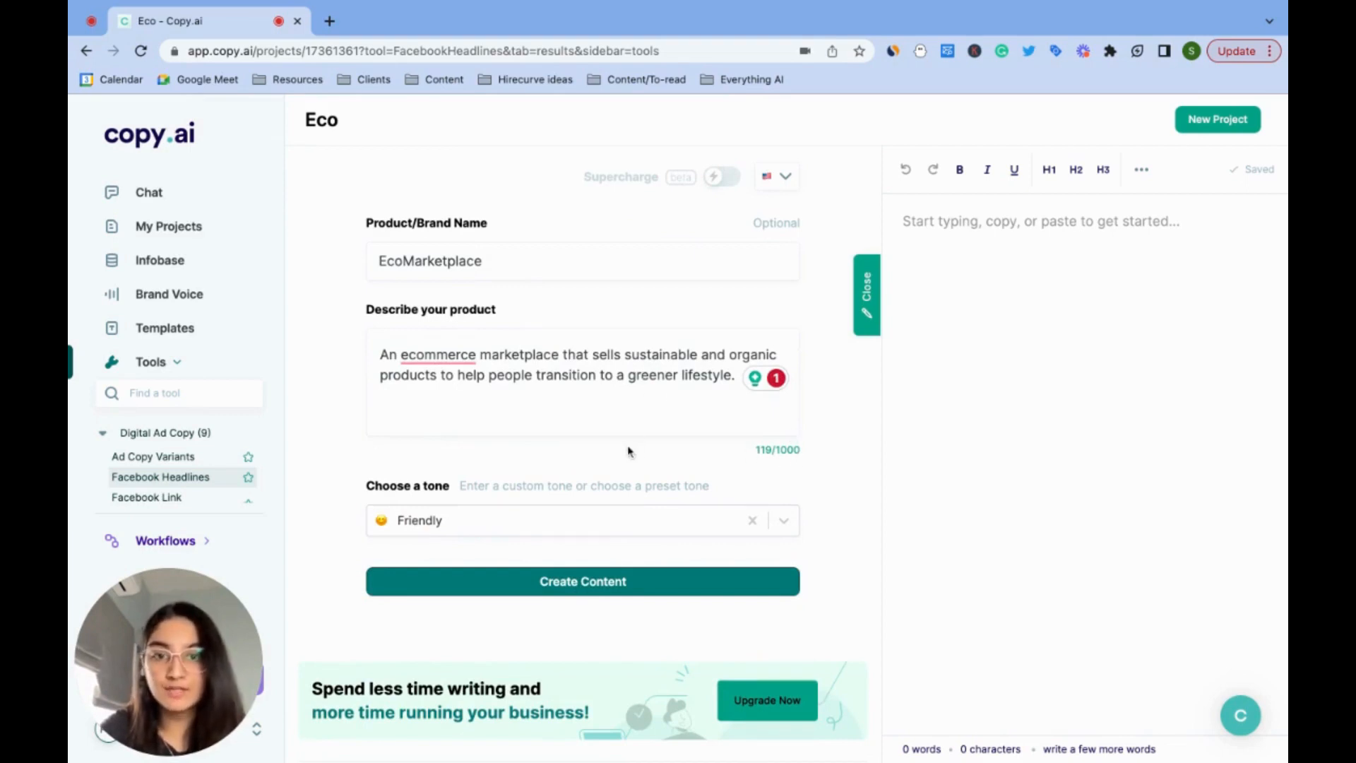
pyautogui.scroll(-1, 572, 620)
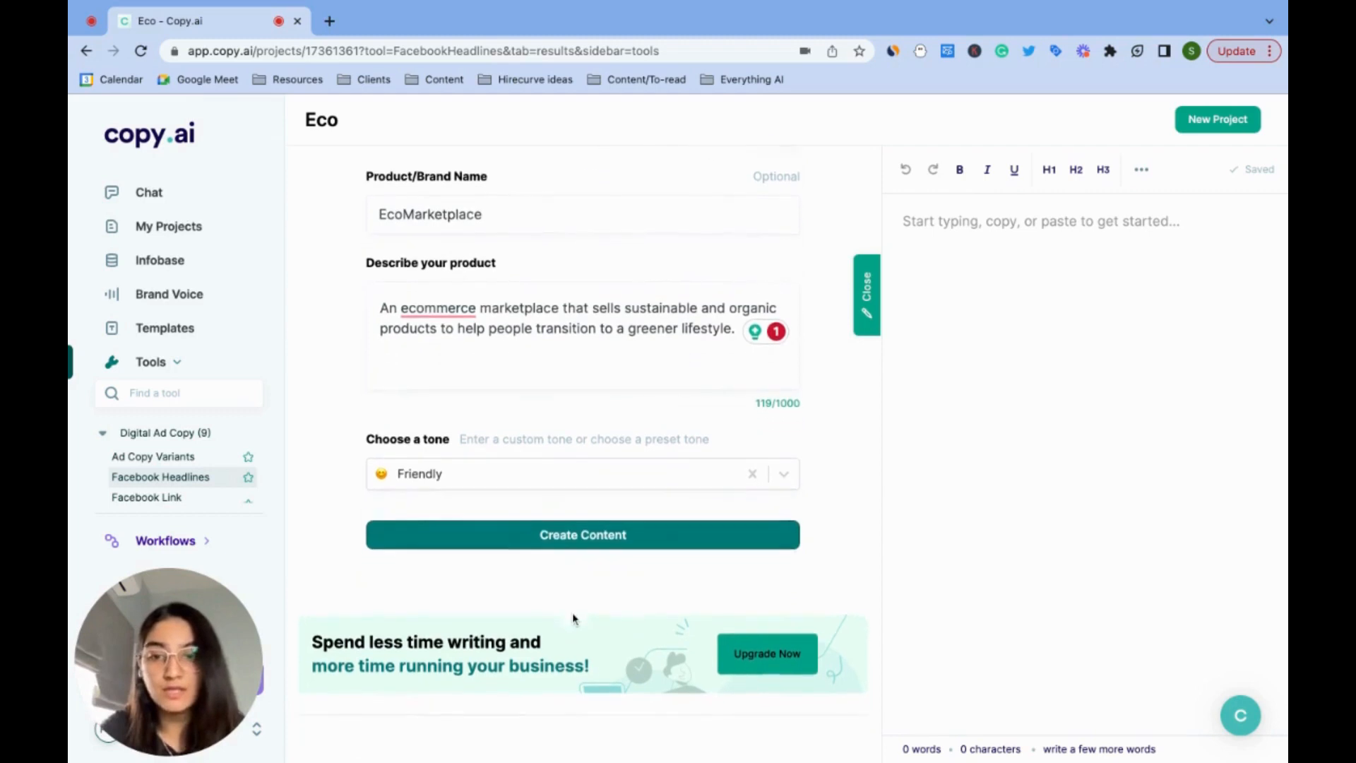
pyautogui.click(542, 540)
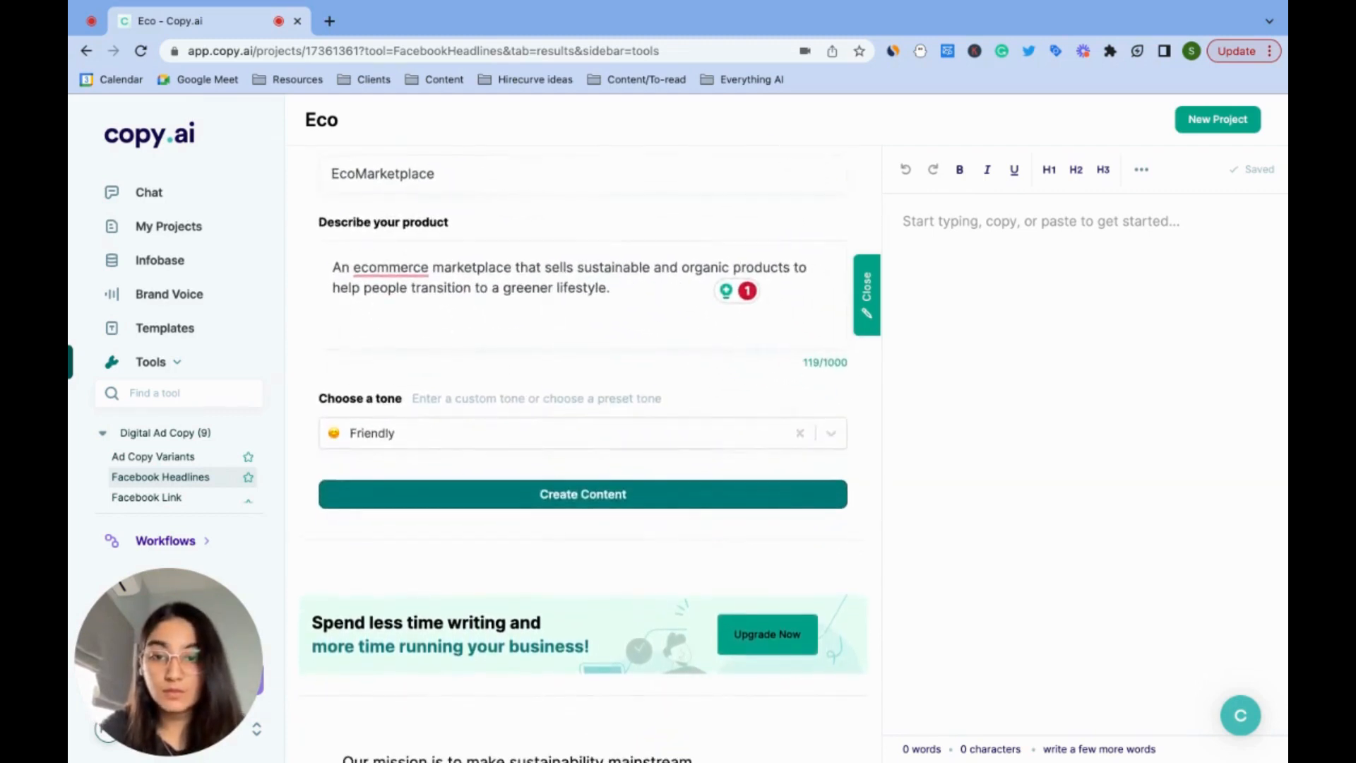
# - Copy the generated headline "A greener life, made easy" and paste it into the project's document editor
pyautogui.scroll(-6, 565, 494)
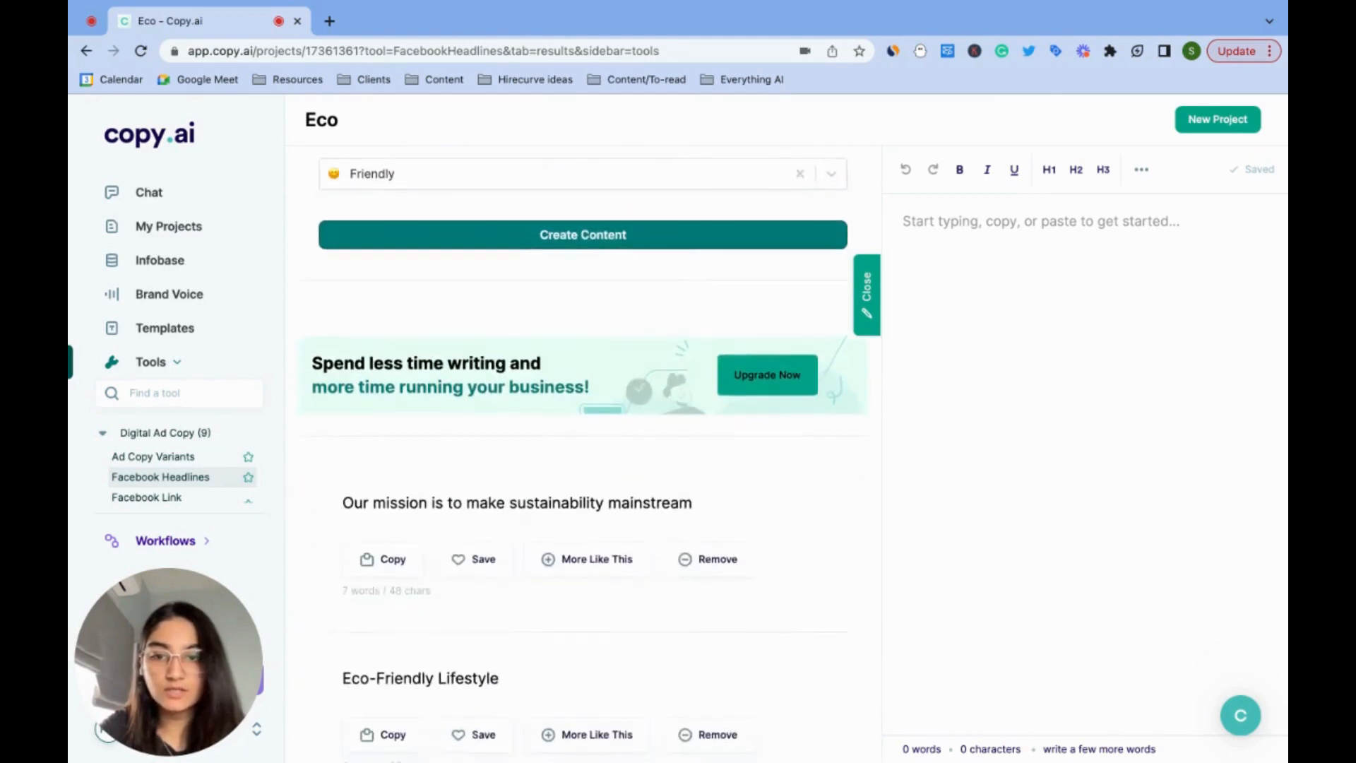
pyautogui.scroll(-5, 540, 450)
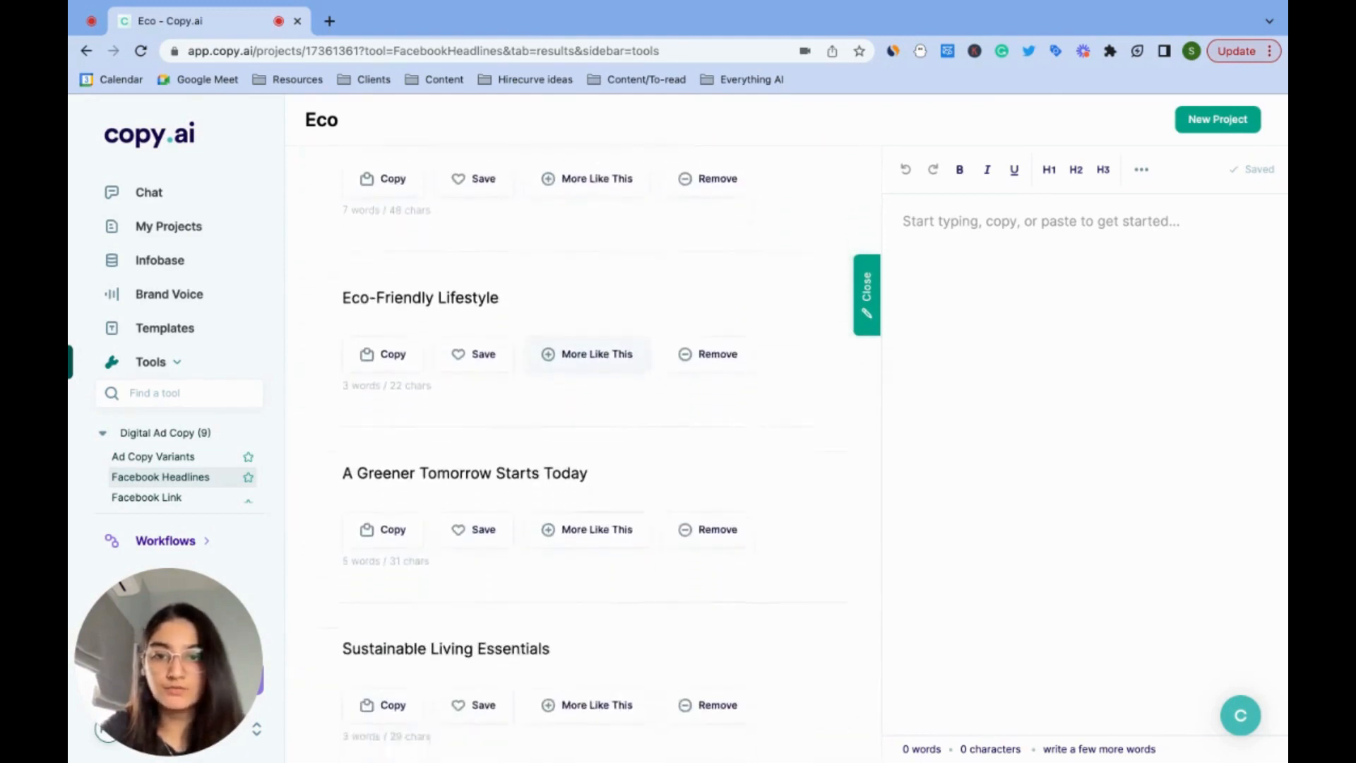
pyautogui.scroll(-3, 540, 449)
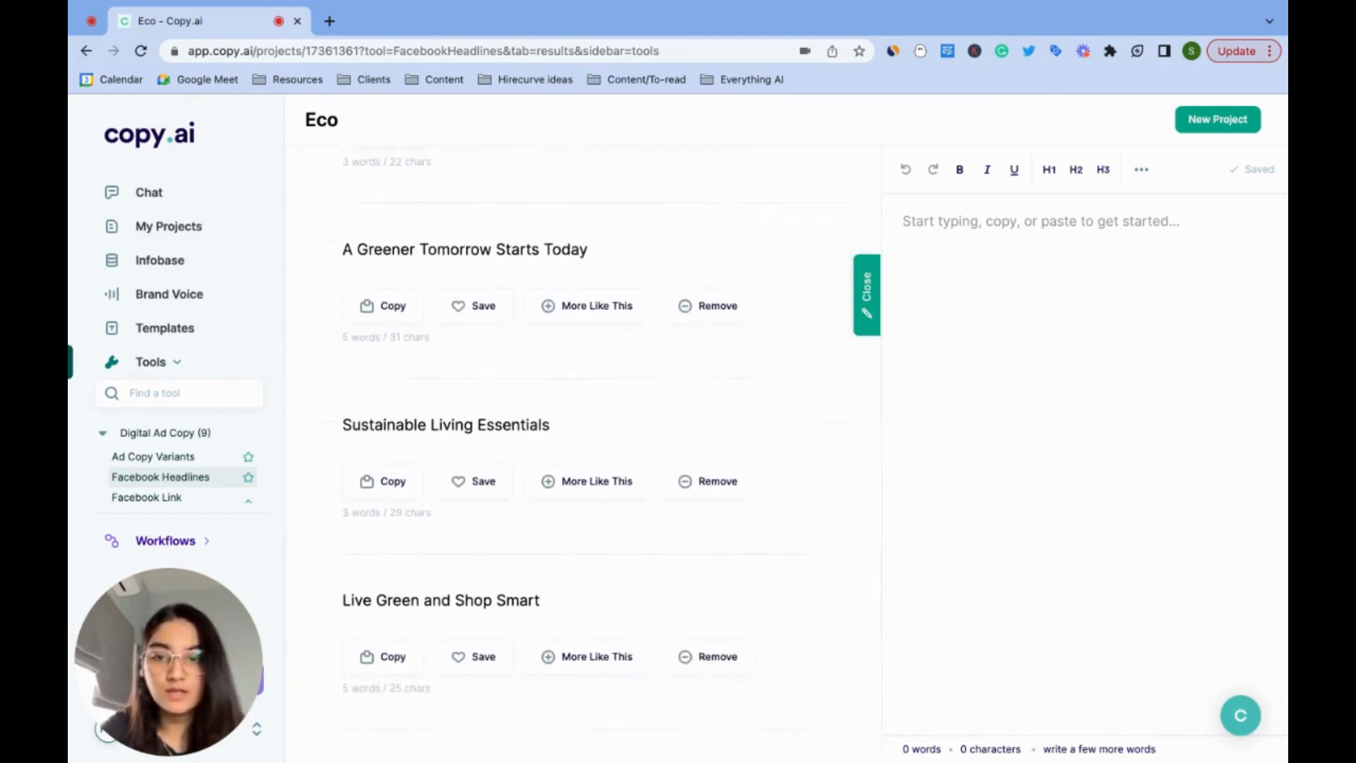
pyautogui.scroll(-2, 577, 436)
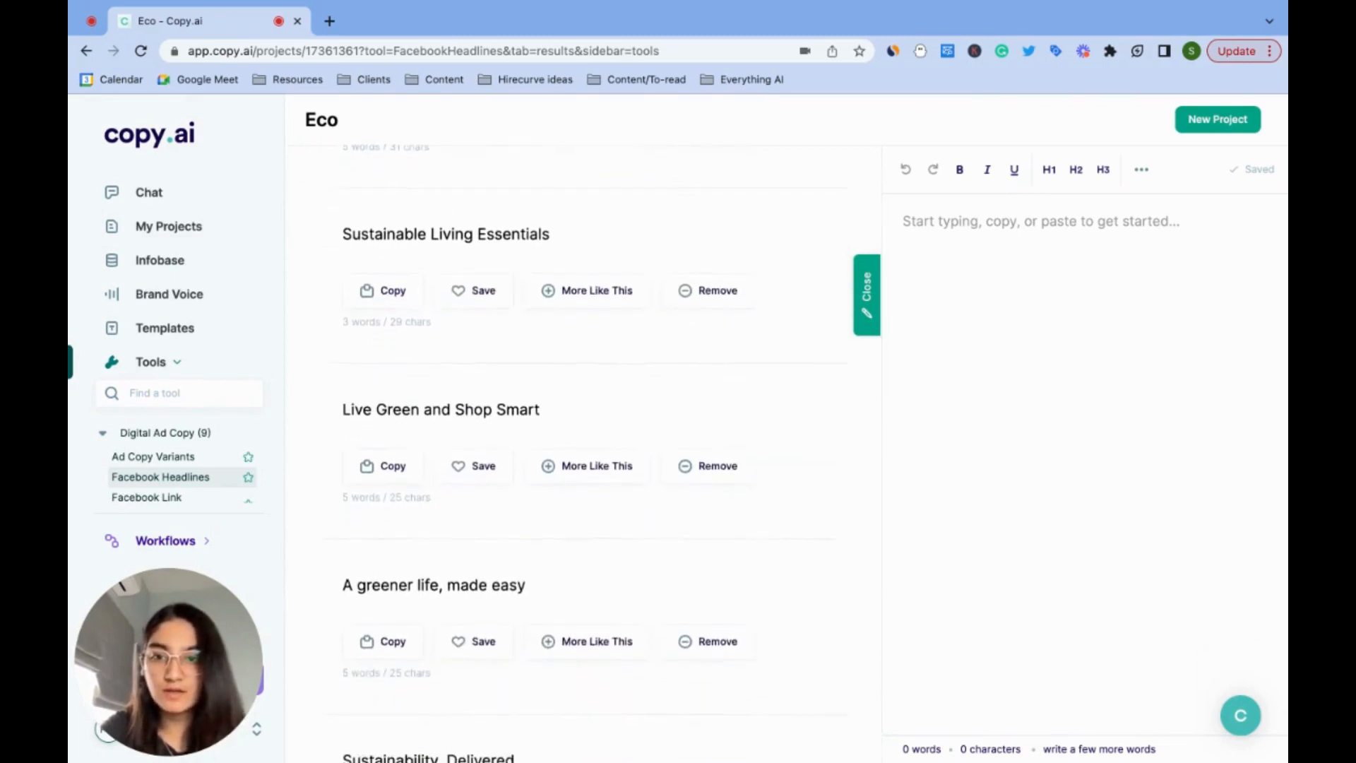
pyautogui.scroll(-1, 576, 494)
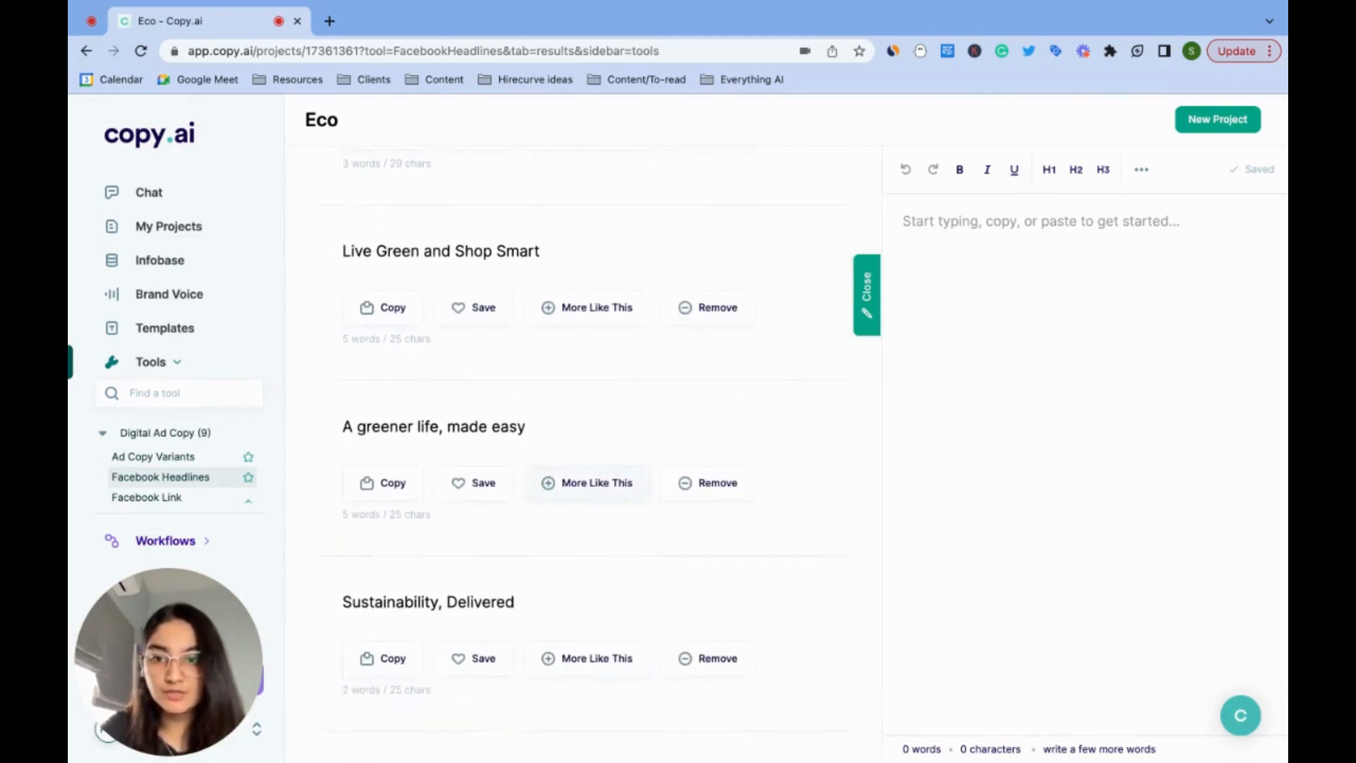
pyautogui.click(365, 481)
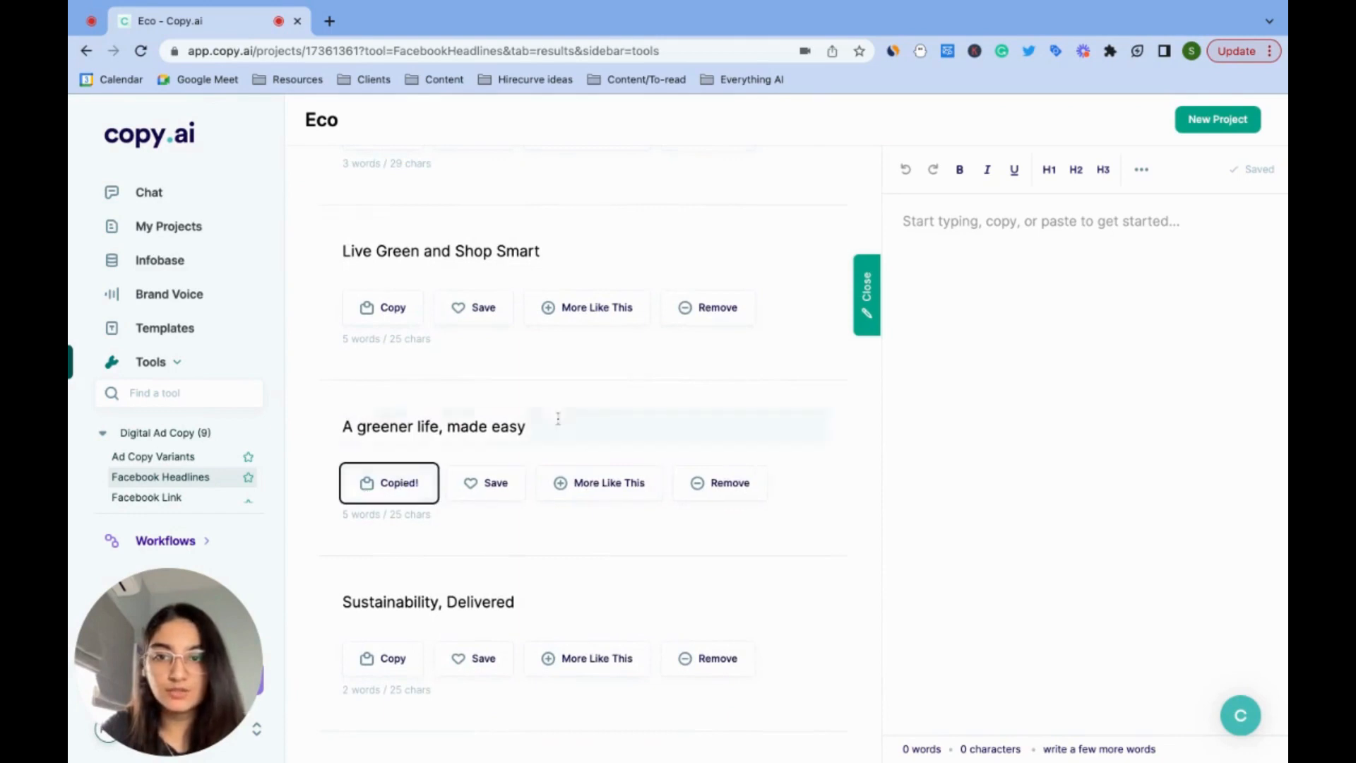
pyautogui.click(913, 216)
pyautogui.hotkey('ctrl', 'v')
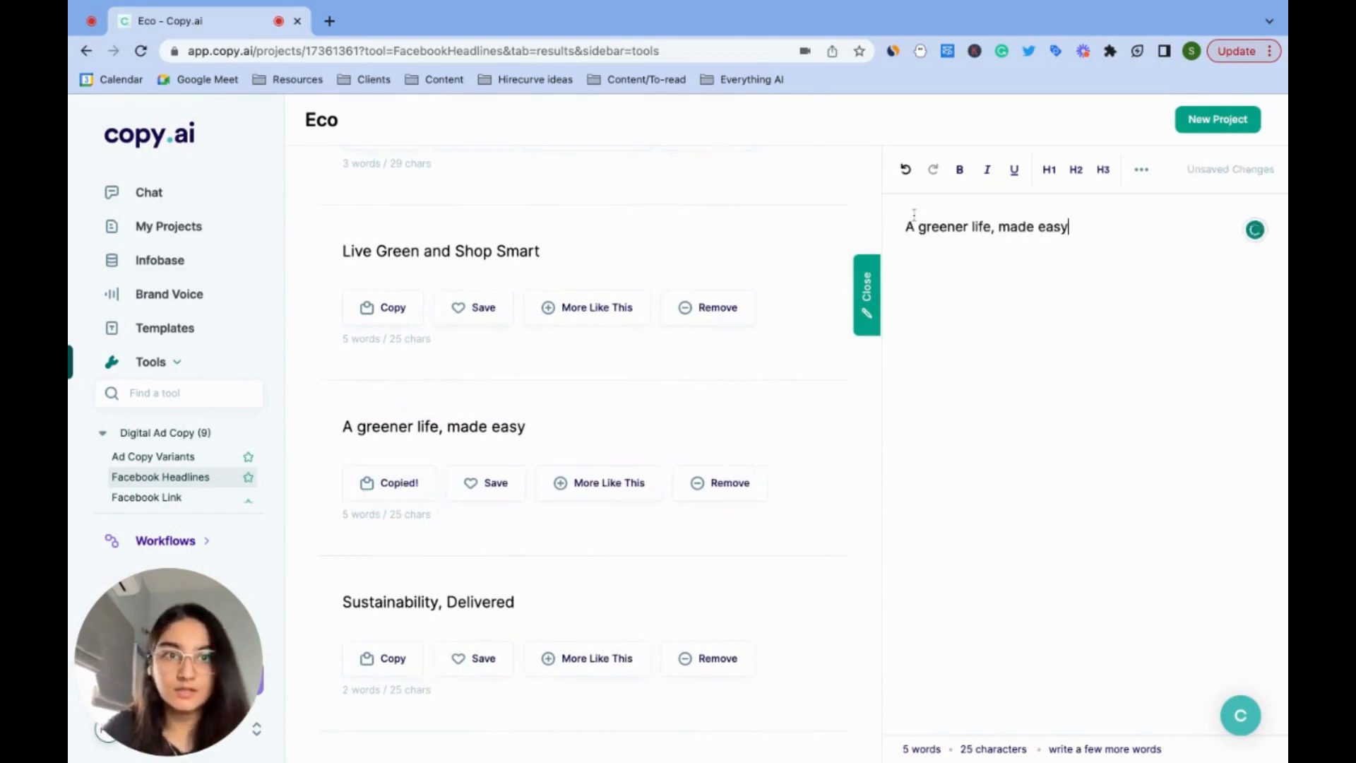
# - Copy the generated headline "Sustainability, Delivered" onto a new line in the document editor and save that headline among the results
pyautogui.scroll(-3, 605, 593)
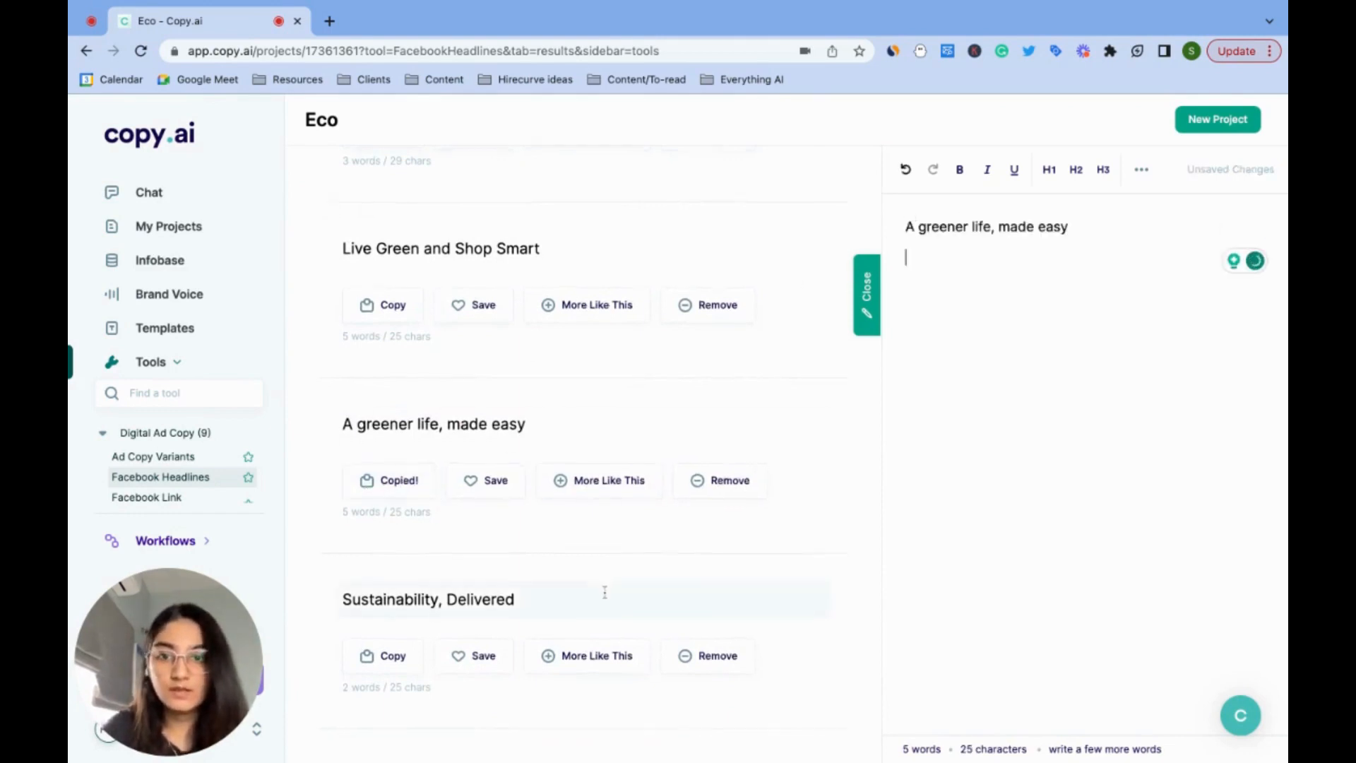
pyautogui.click(367, 433)
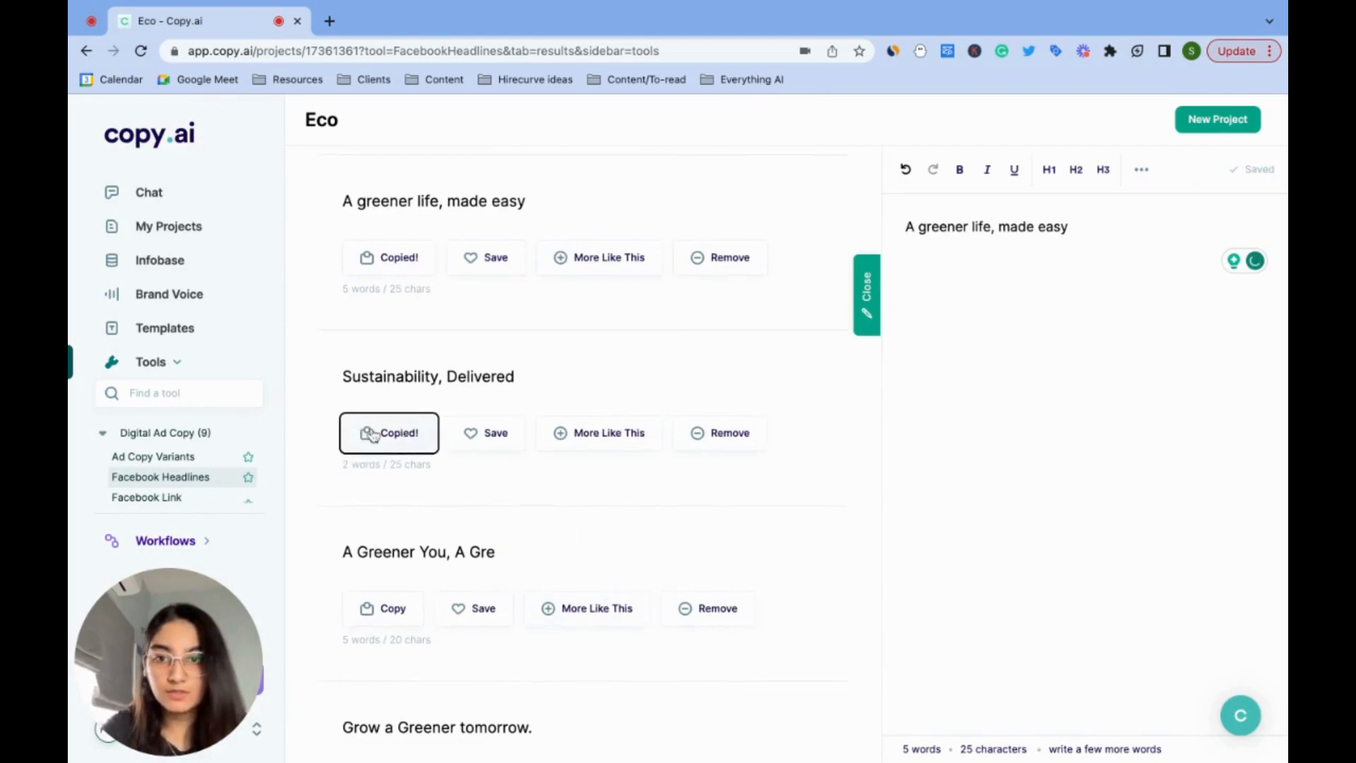
pyautogui.hotkey('ctrl', 'v')
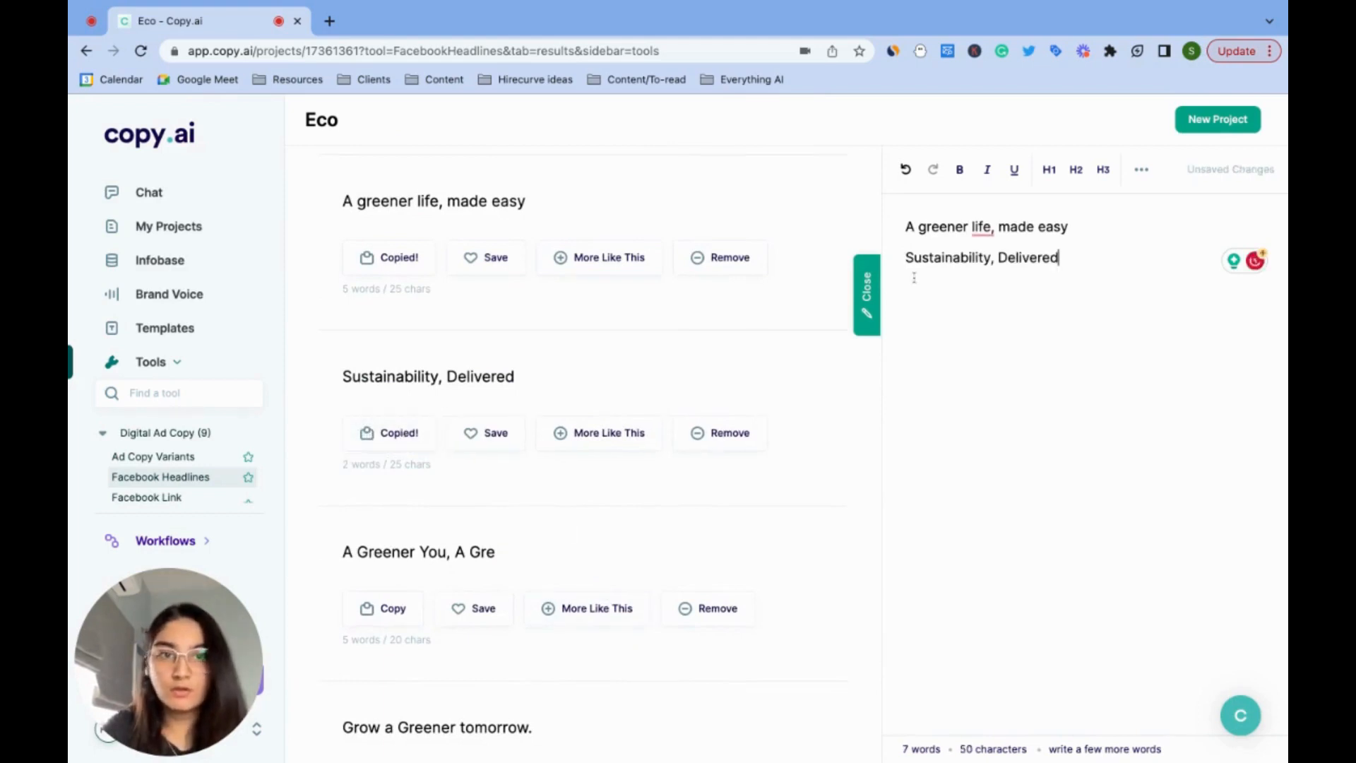
pyautogui.click(507, 433)
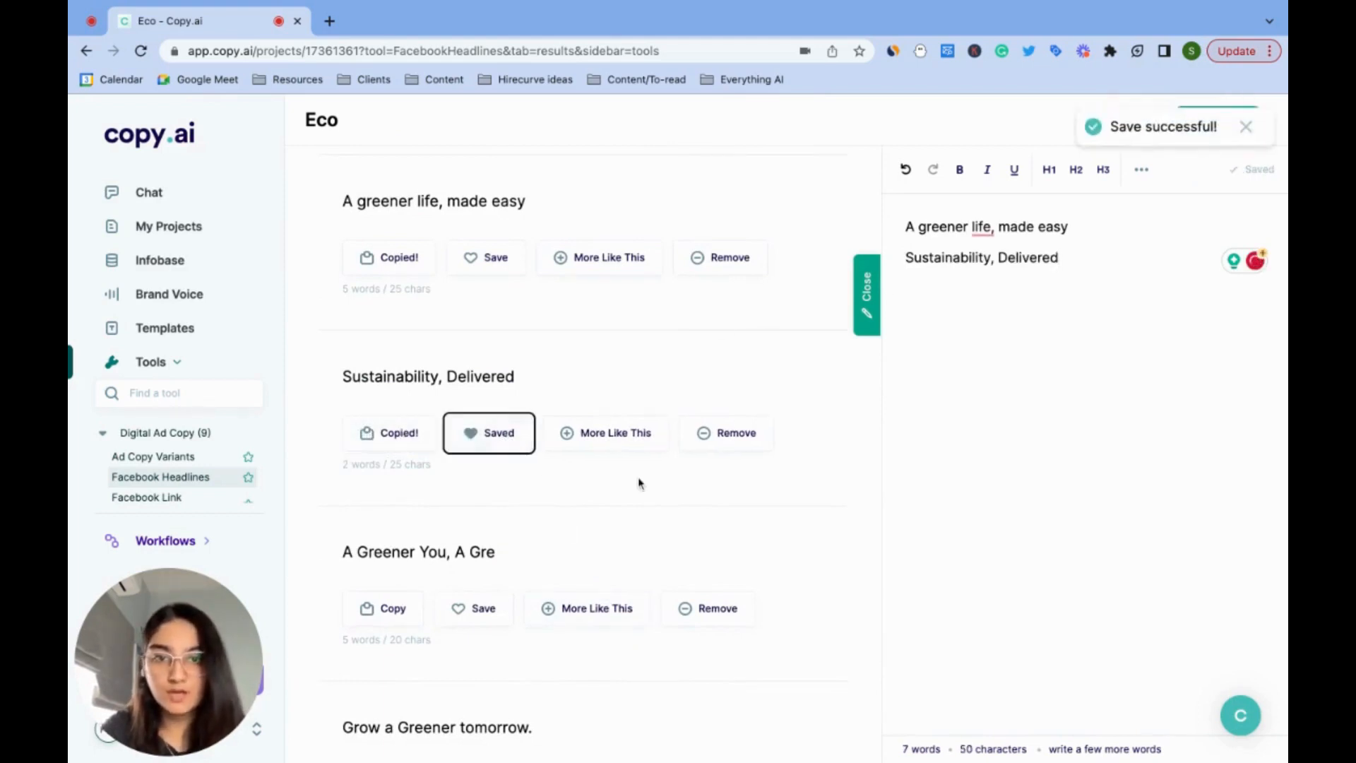
# - Copy the generated headline "Be Productive Without Hurting the" and paste it on a new line below "Sustainability, Delivered" in the editor
pyautogui.scroll(-5, 626, 536)
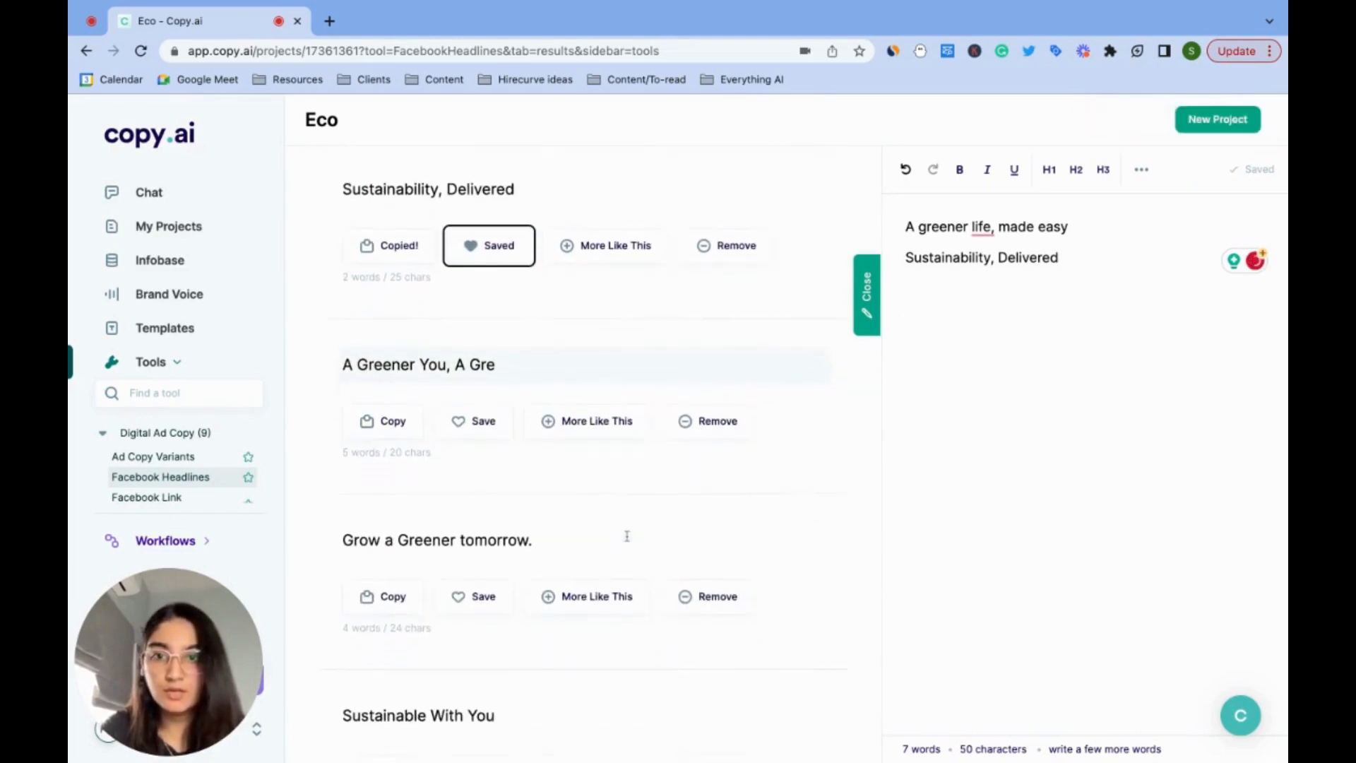
pyautogui.scroll(1, 381, 297)
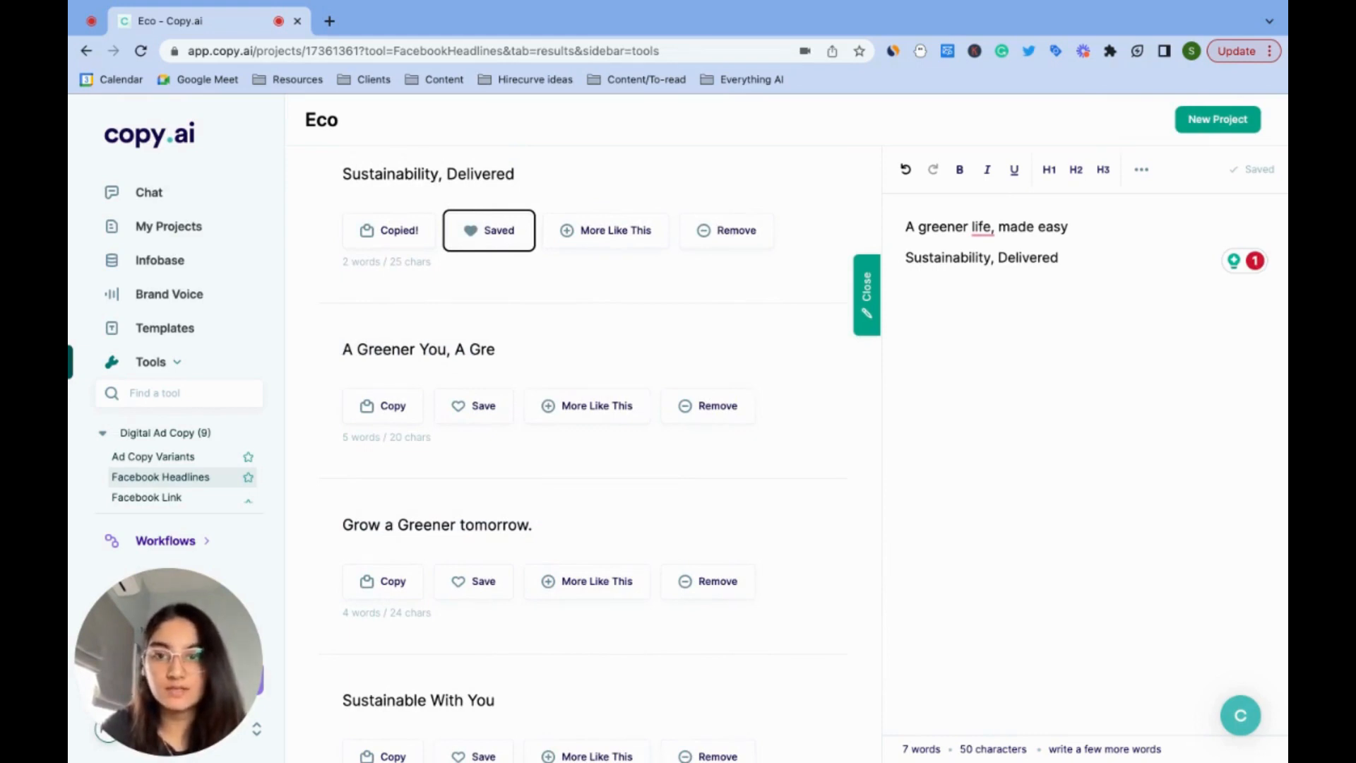
pyautogui.scroll(-3, 581, 520)
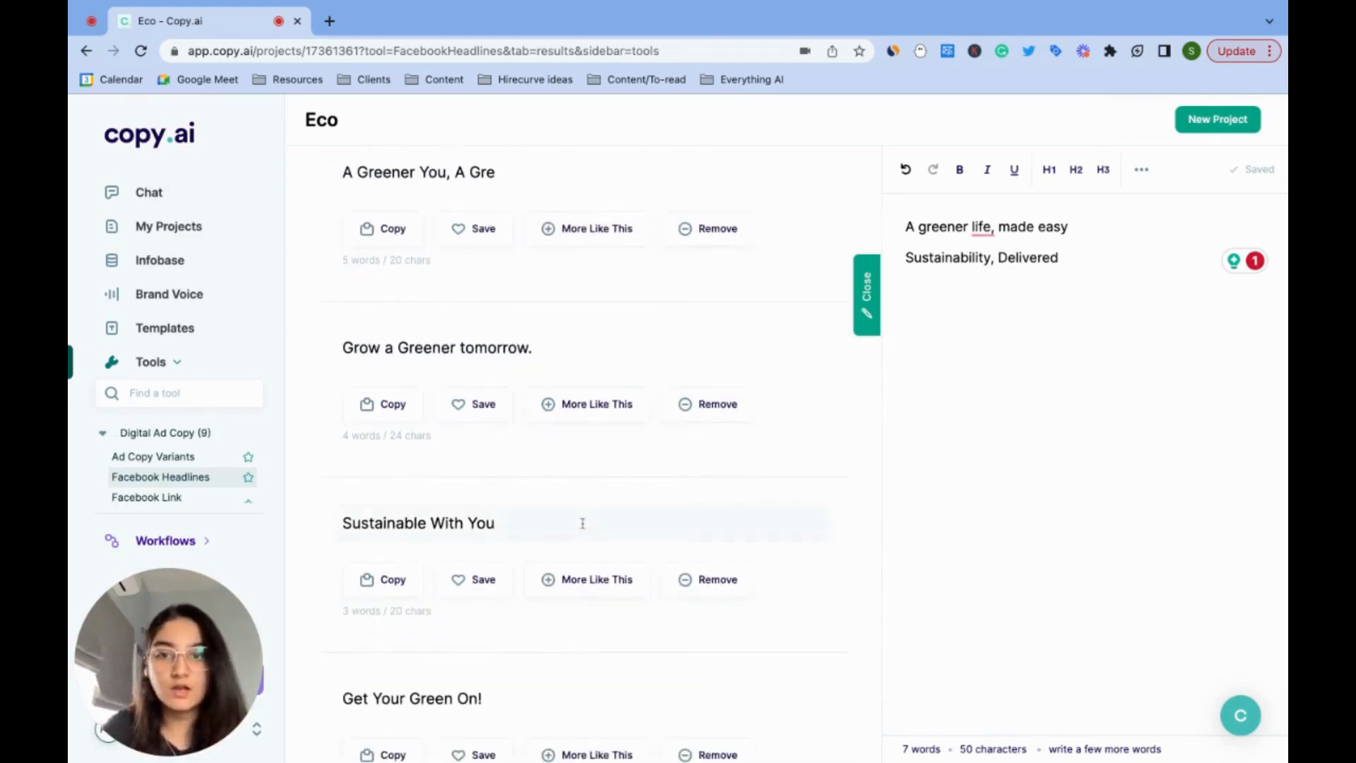
pyautogui.scroll(-5, 582, 522)
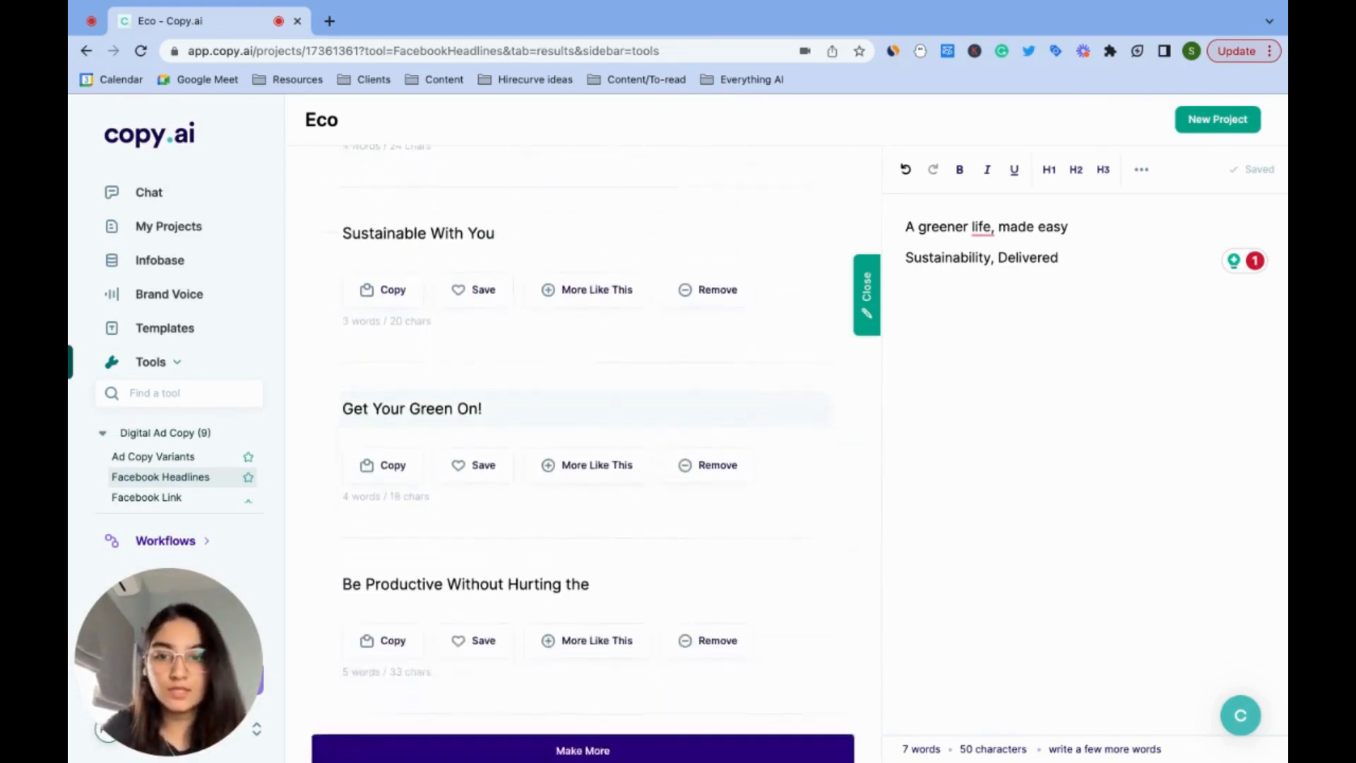
pyautogui.scroll(-1, 399, 519)
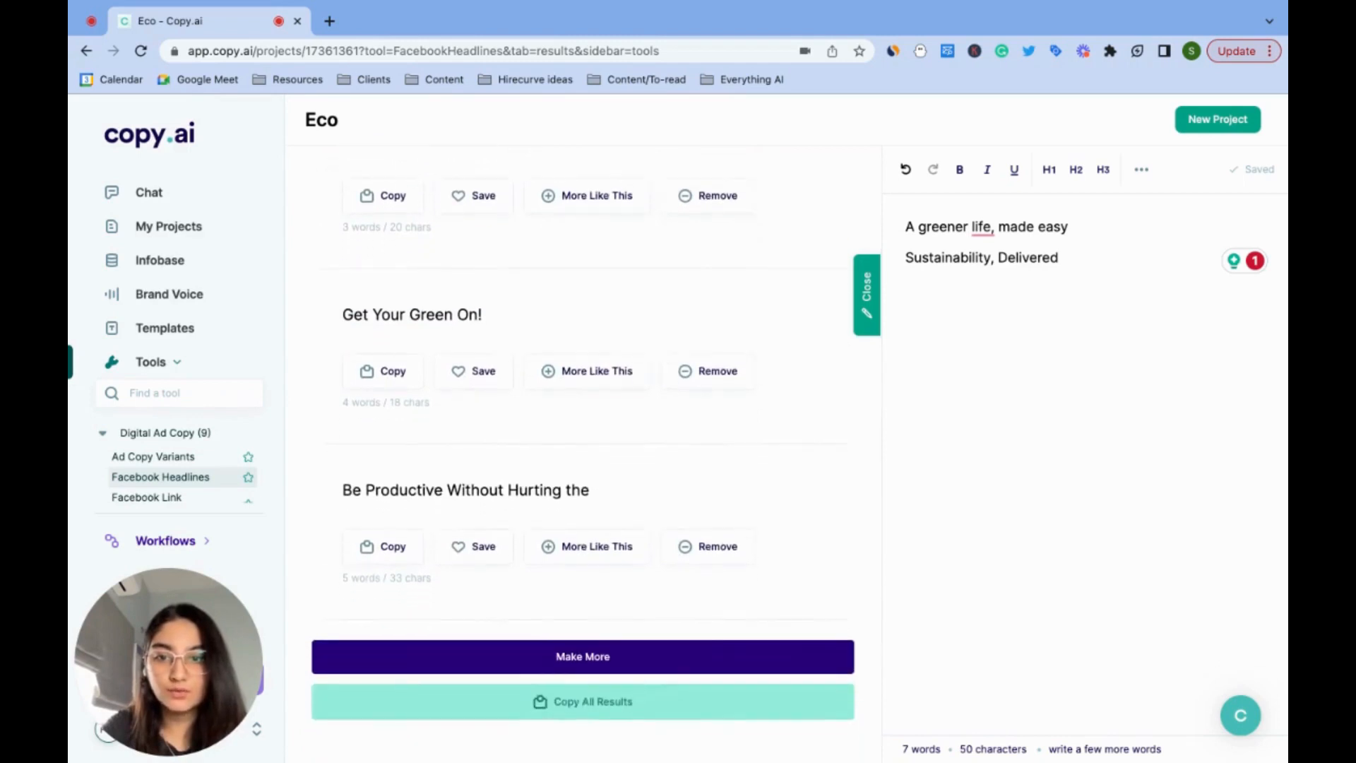
pyautogui.click(372, 549)
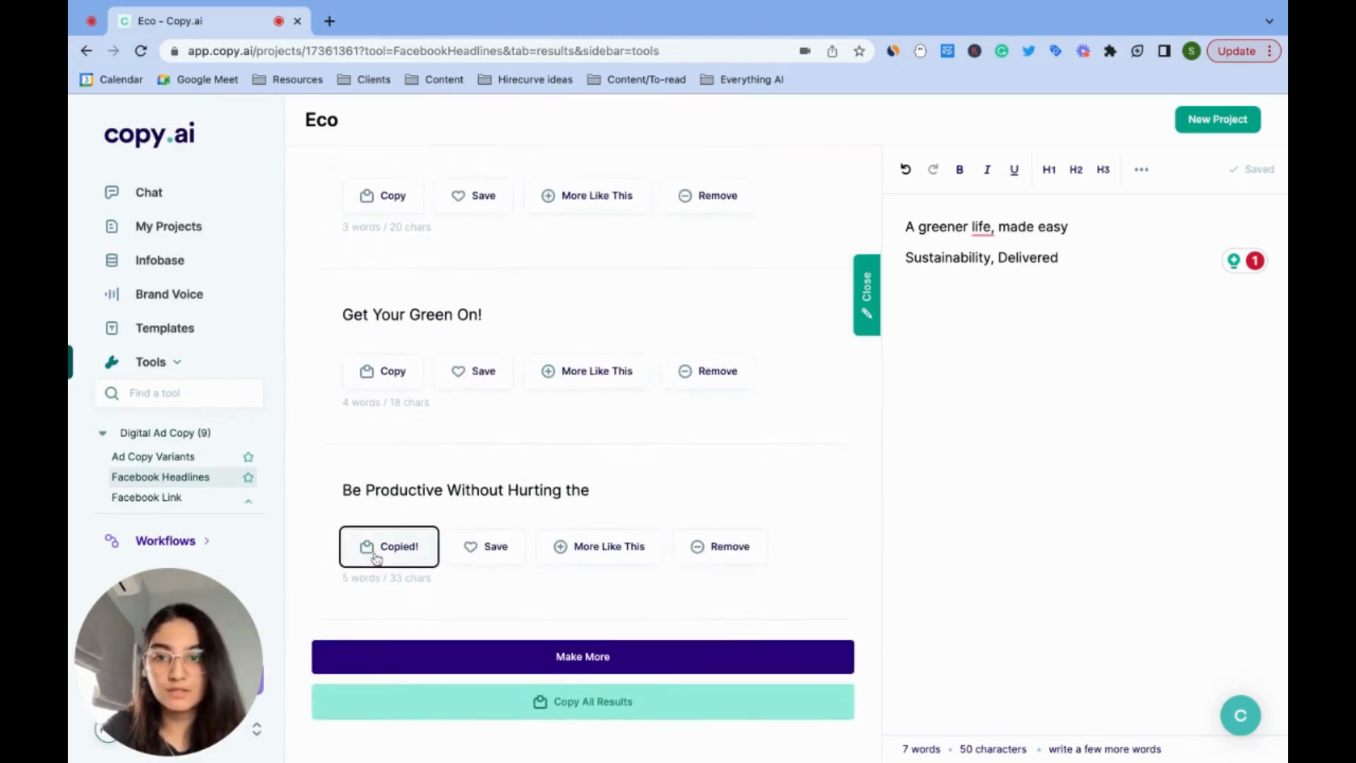
pyautogui.click(905, 297)
pyautogui.press('Return')
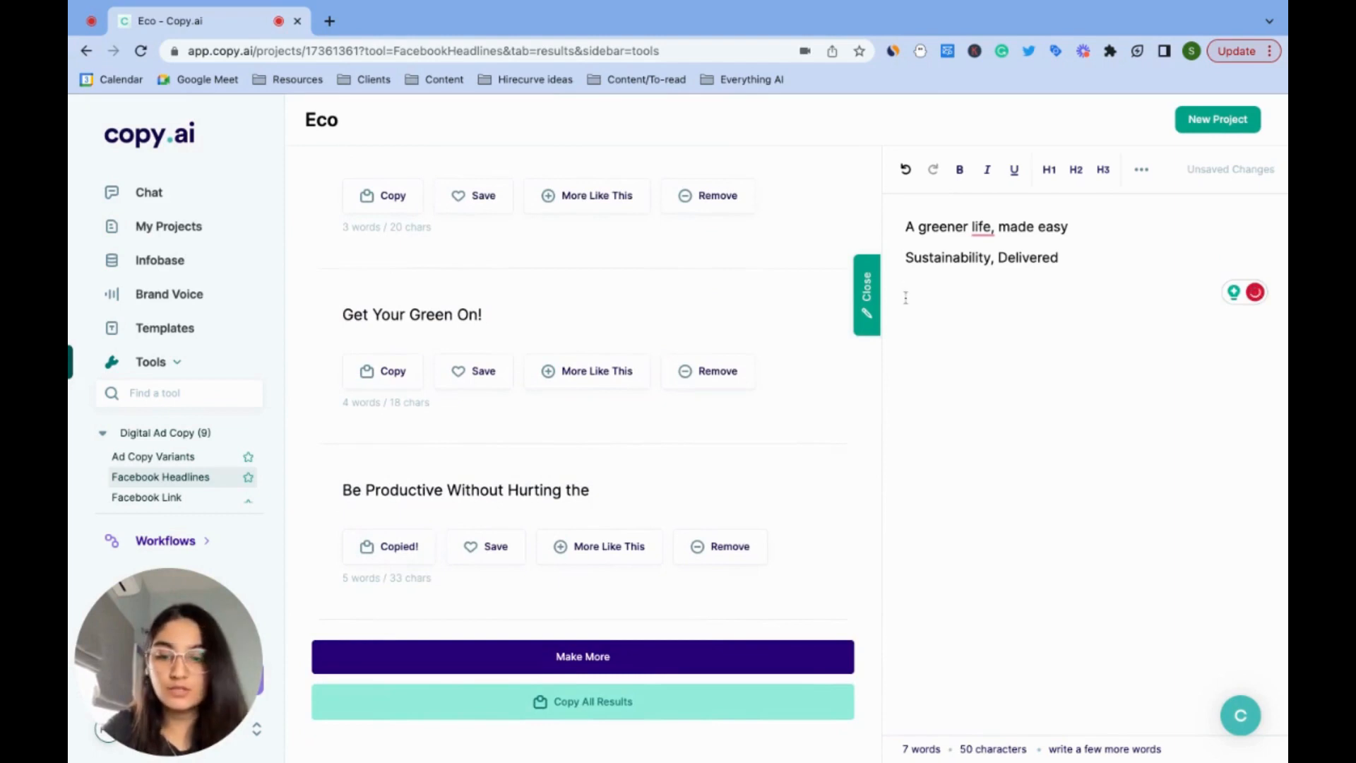
pyautogui.press('super+v')
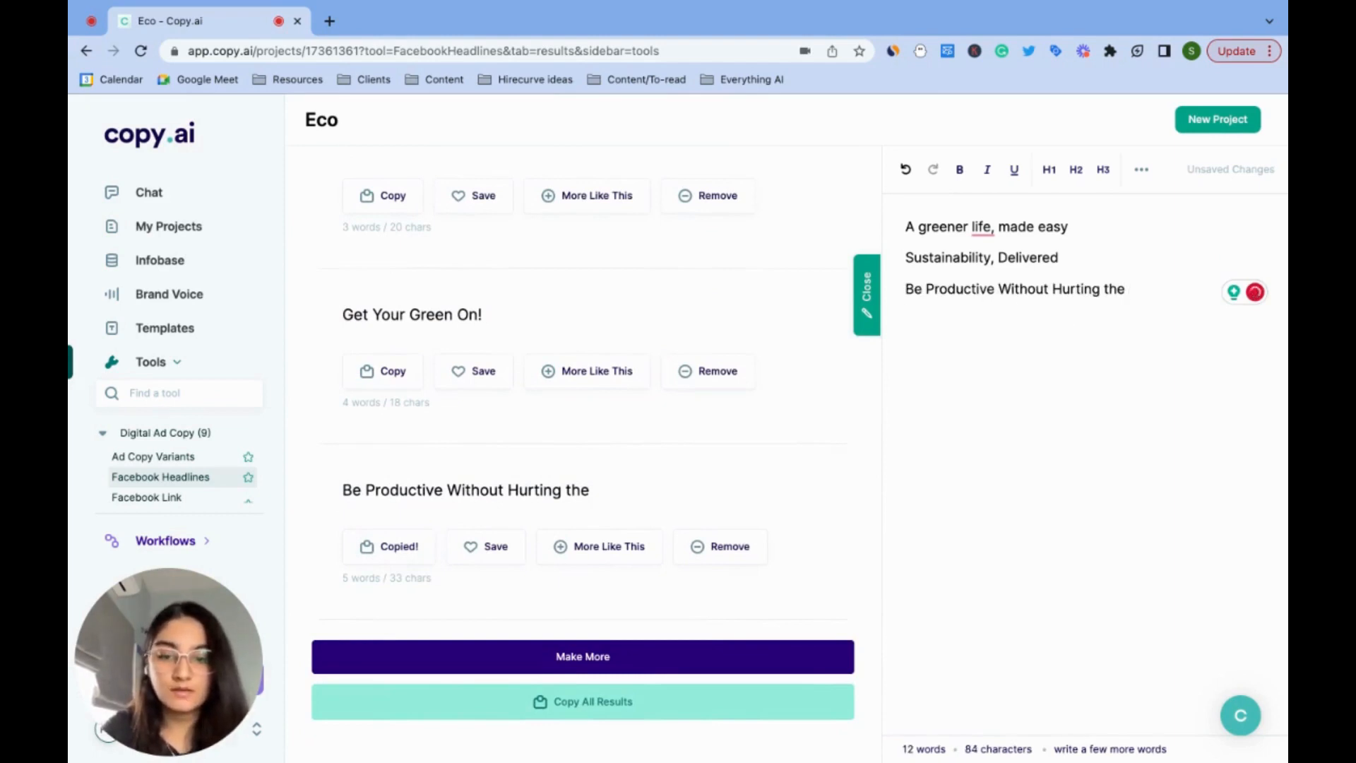
# - Complete the unfinished third headline in the editor by adding "Natural ecosystem!" at its end
pyautogui.write('Natur')
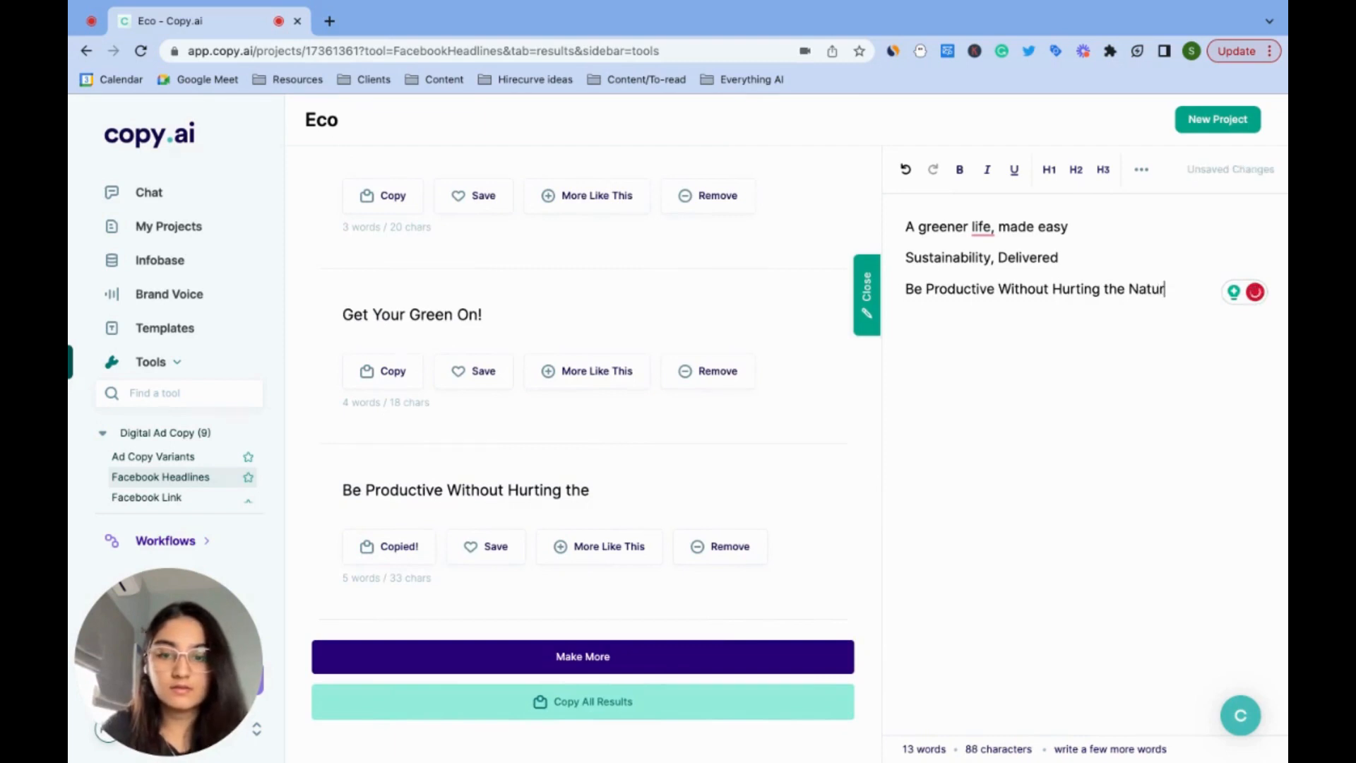
pyautogui.write('al ecosy')
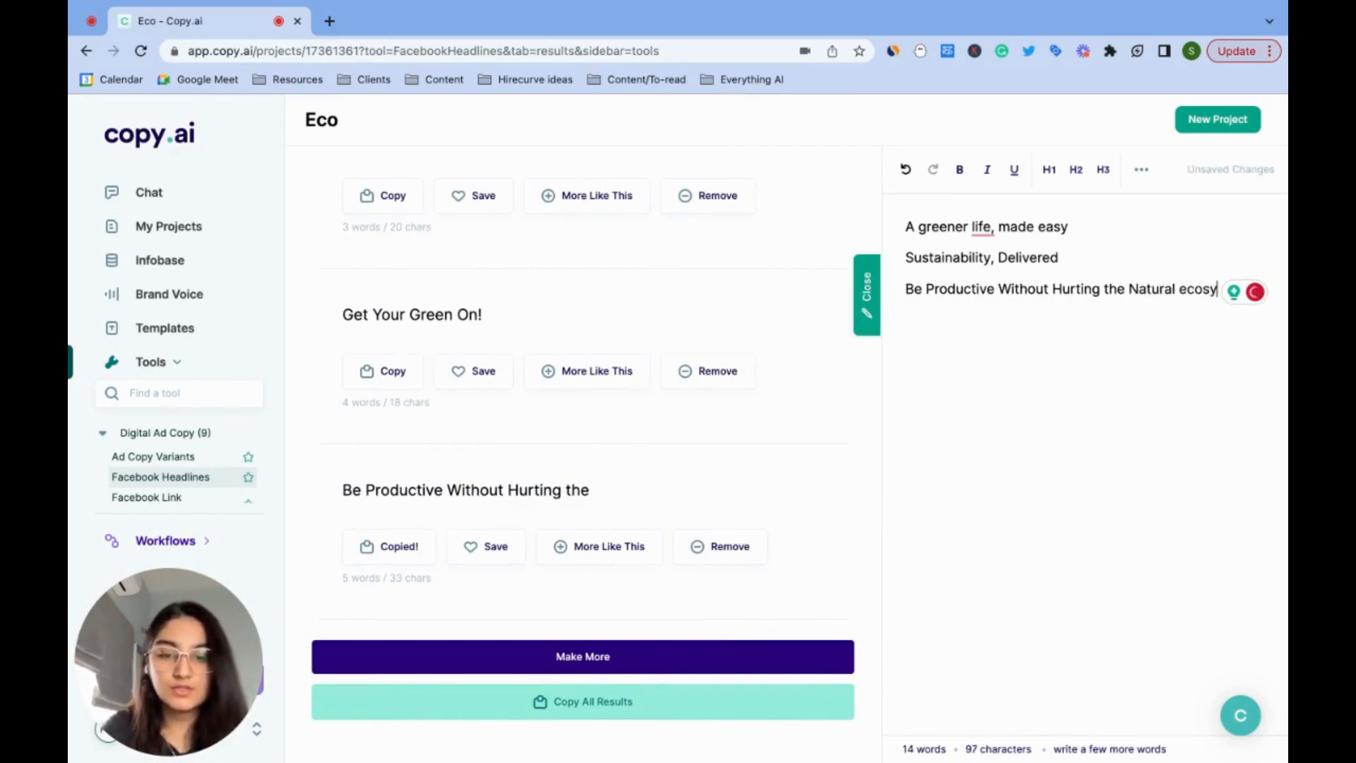
pyautogui.write('stem!')
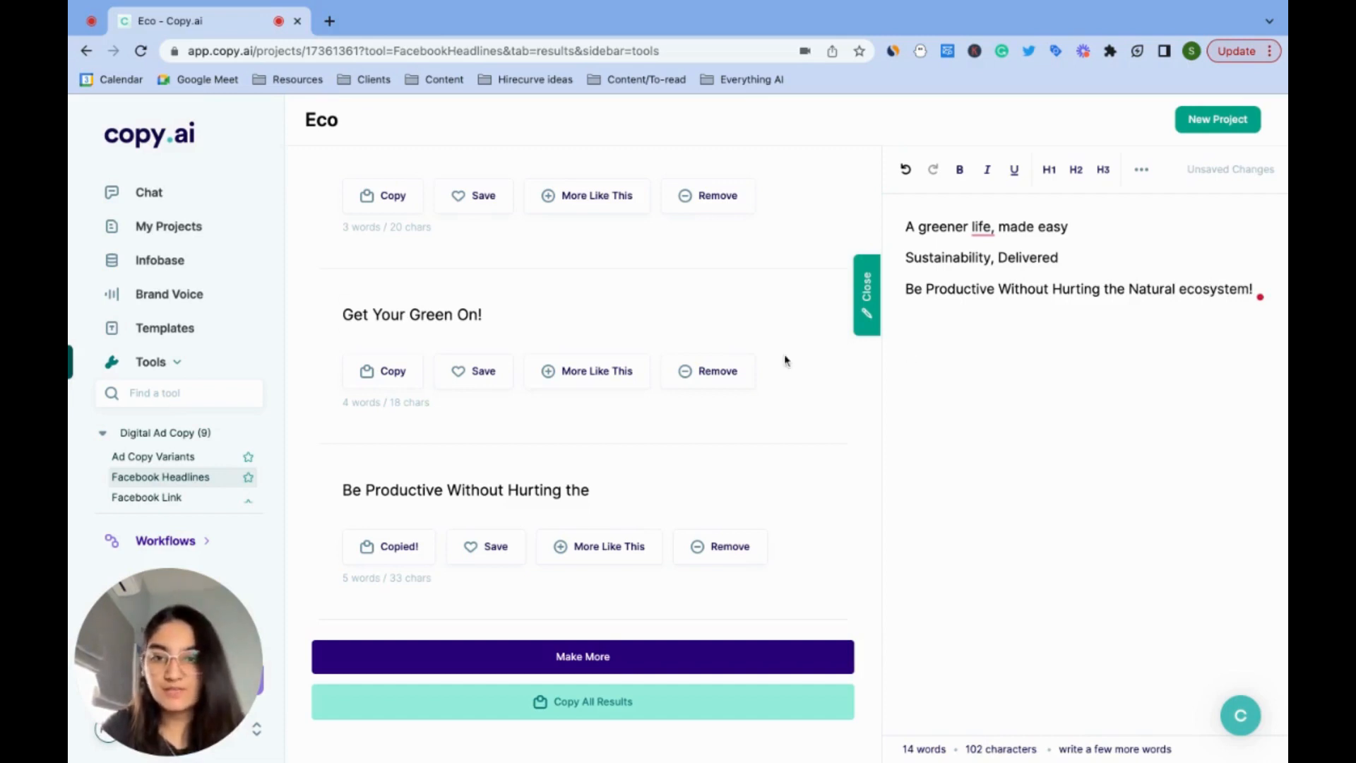
pyautogui.scroll(-2, 784, 361)
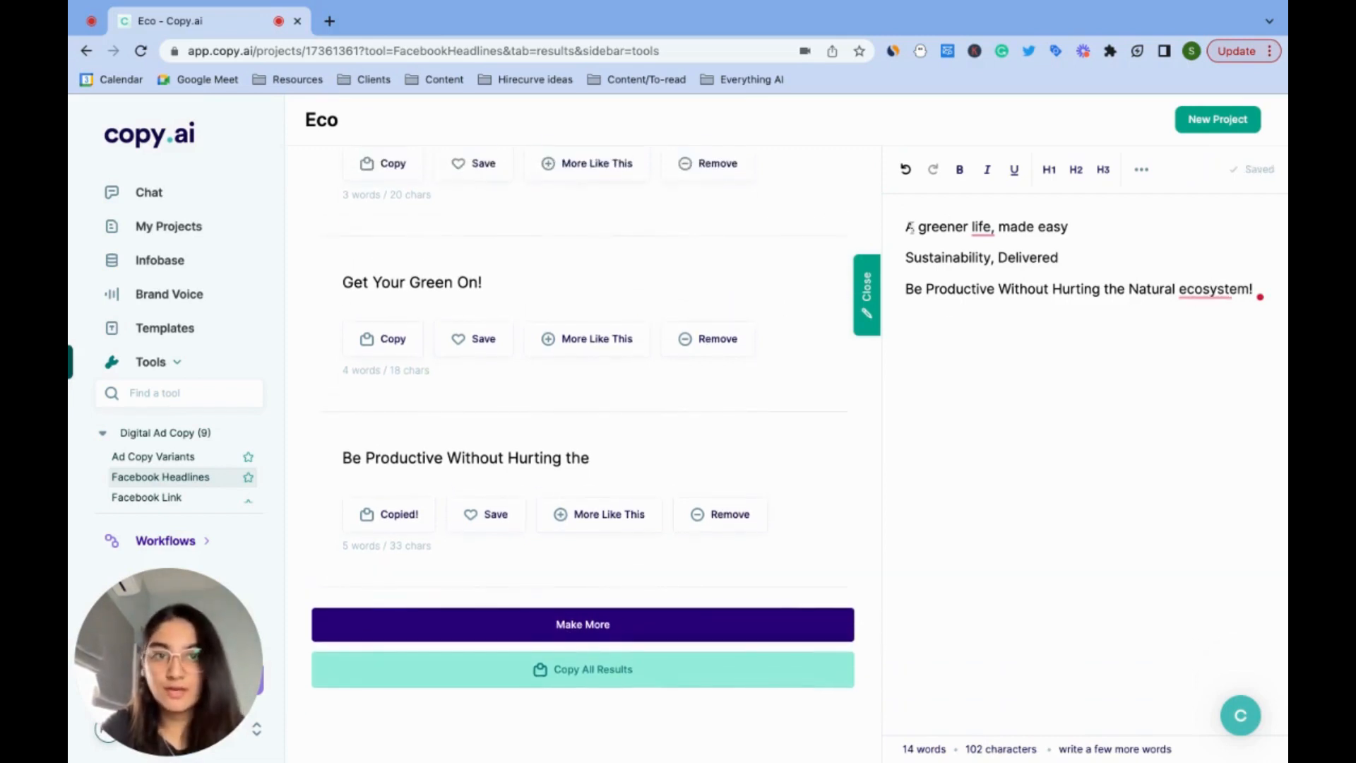
pyautogui.press('super+a')
pyautogui.click(1055, 403)
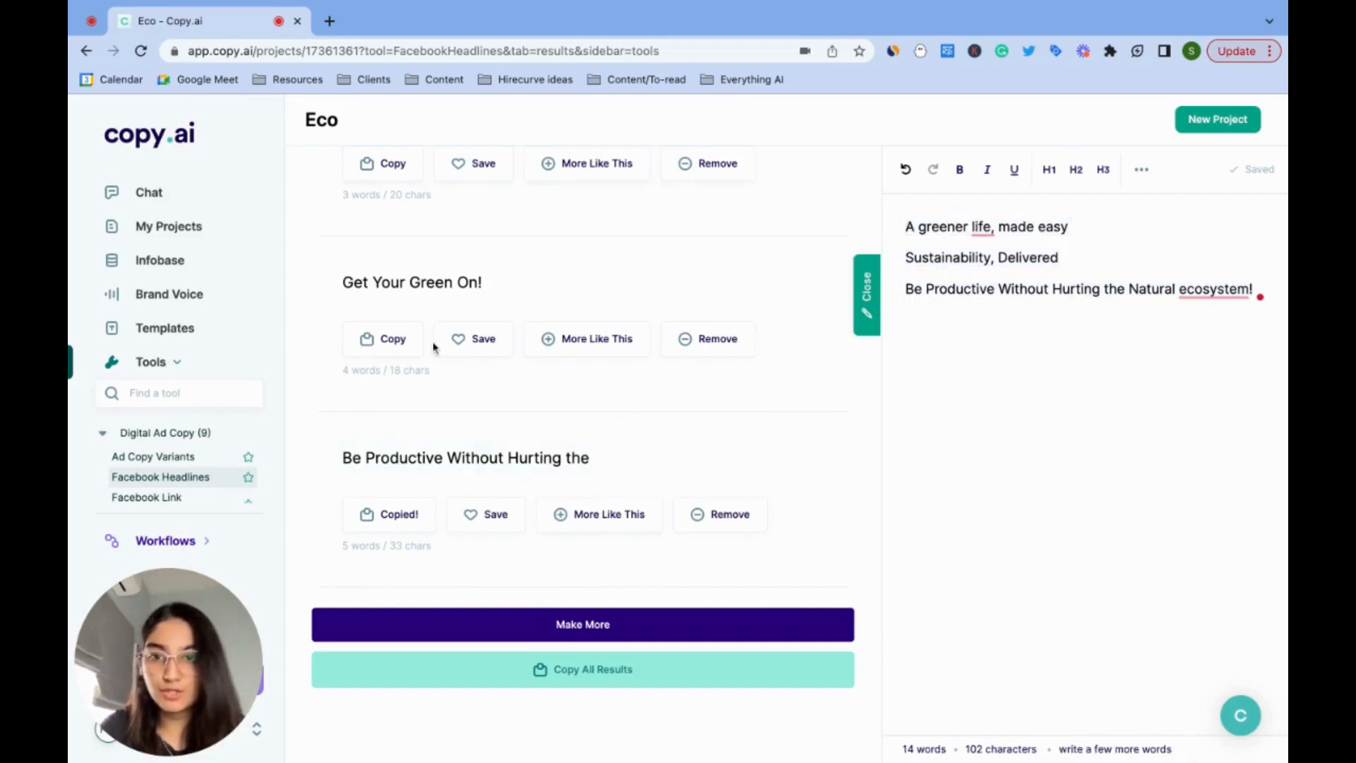
# - Generate more headlines like "Get Your Green On!" and review the suggested variations
pyautogui.scroll(2, 434, 346)
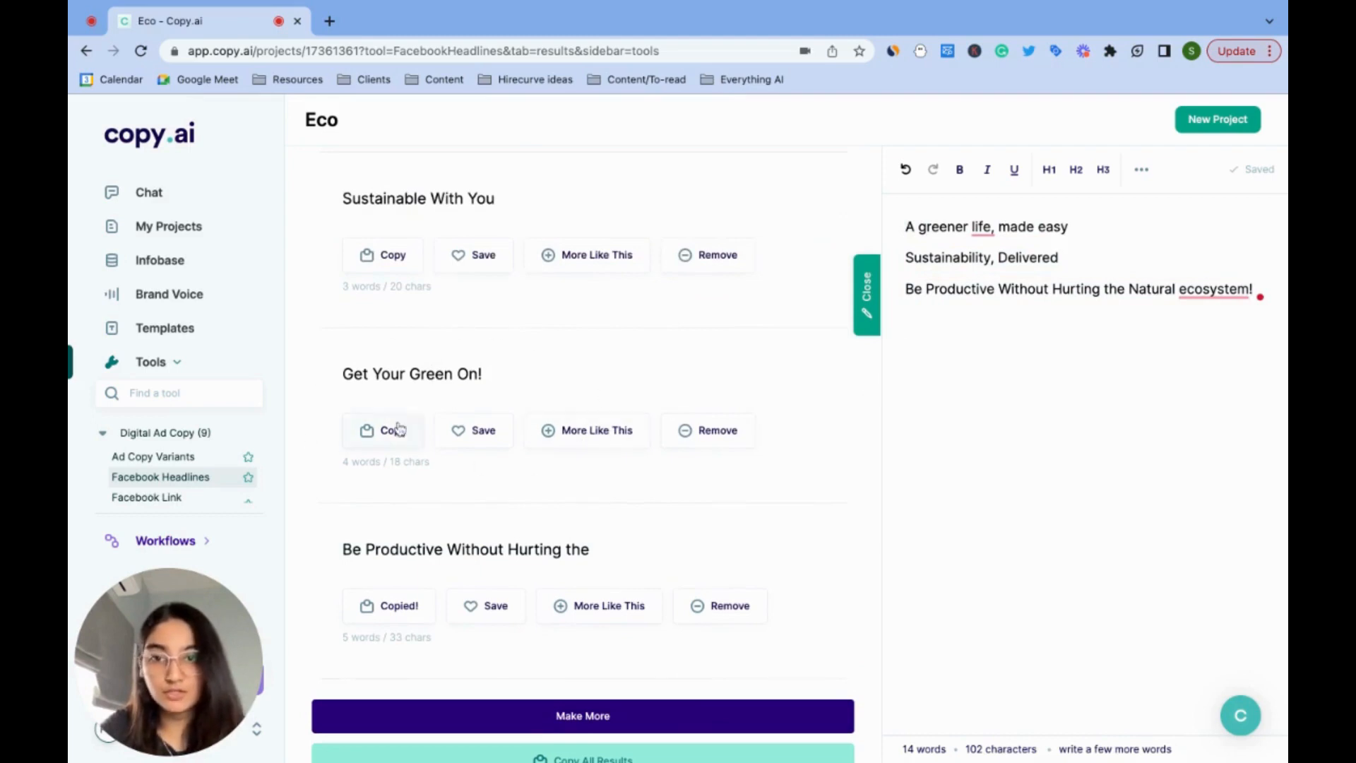
pyautogui.click(607, 445)
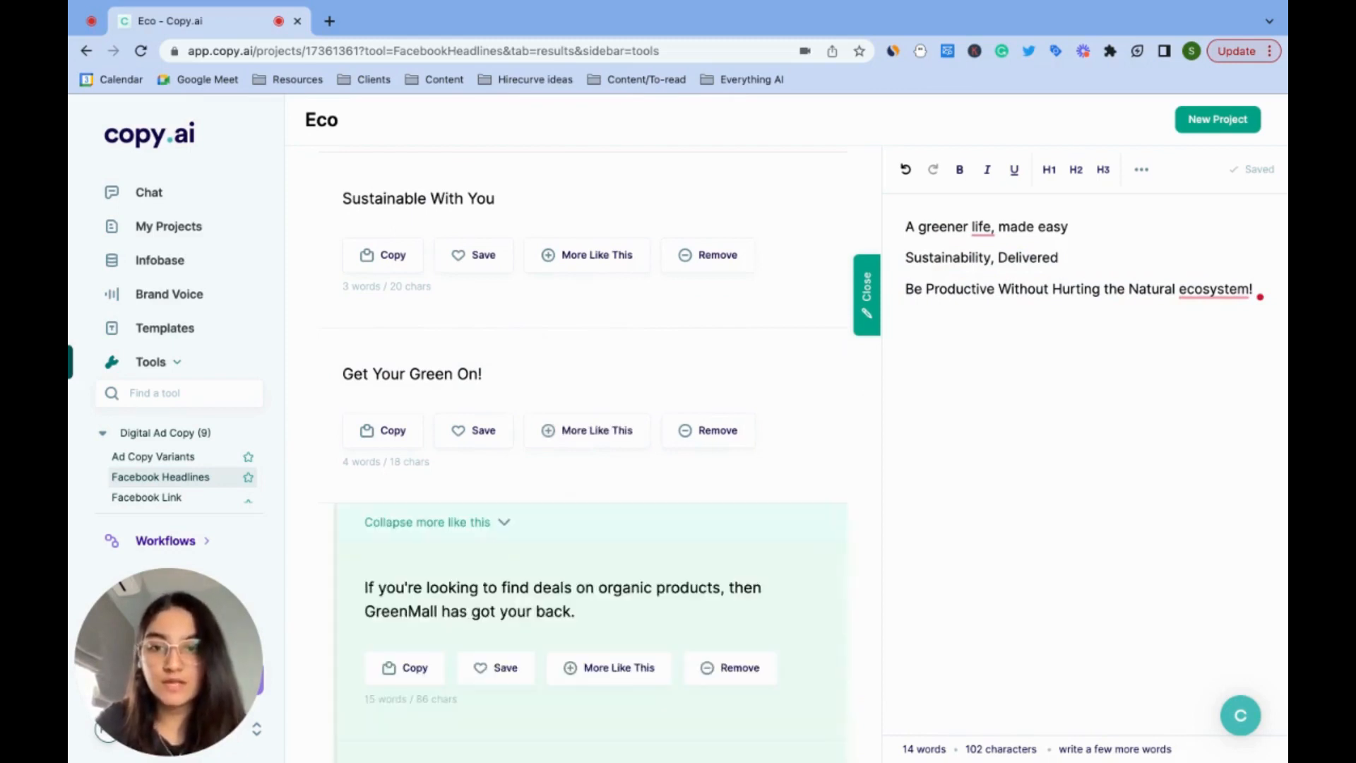
pyautogui.scroll(-6, 593, 409)
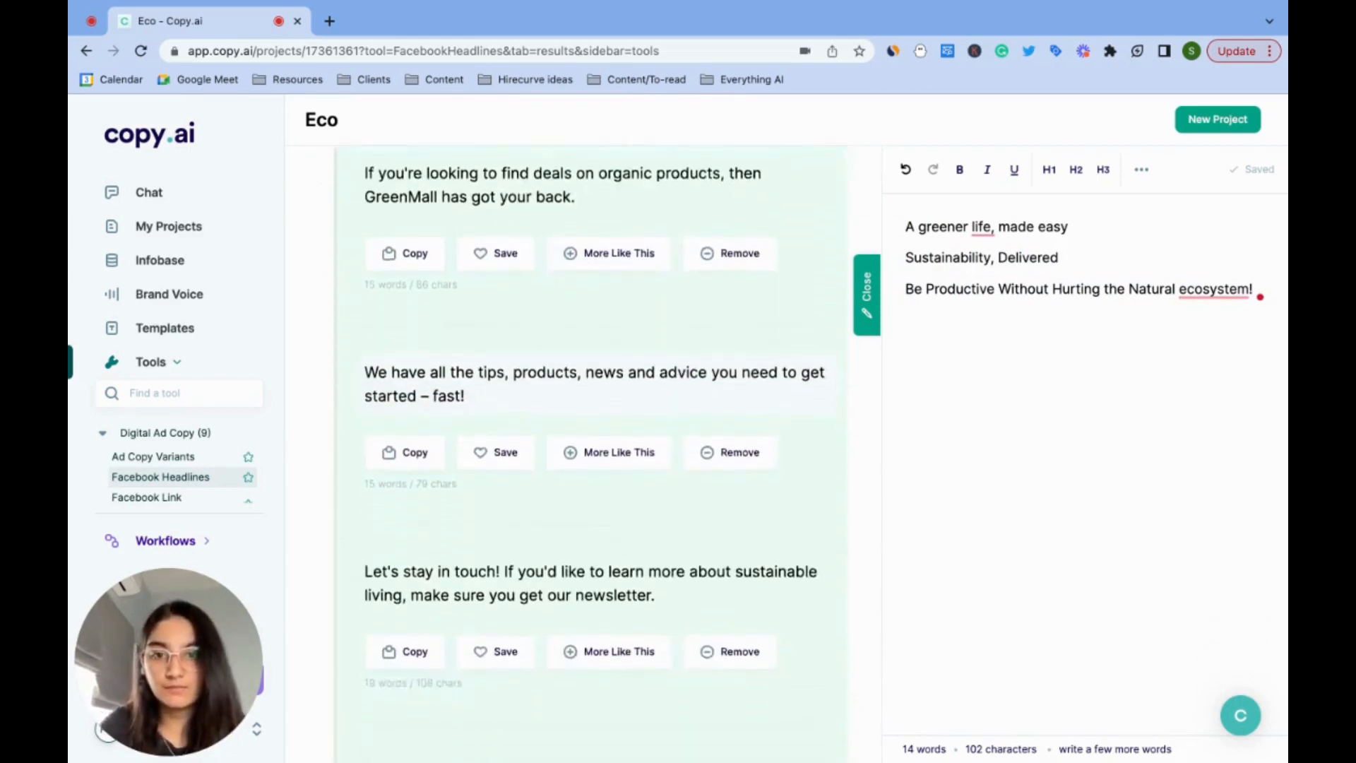
pyautogui.scroll(-3, 593, 452)
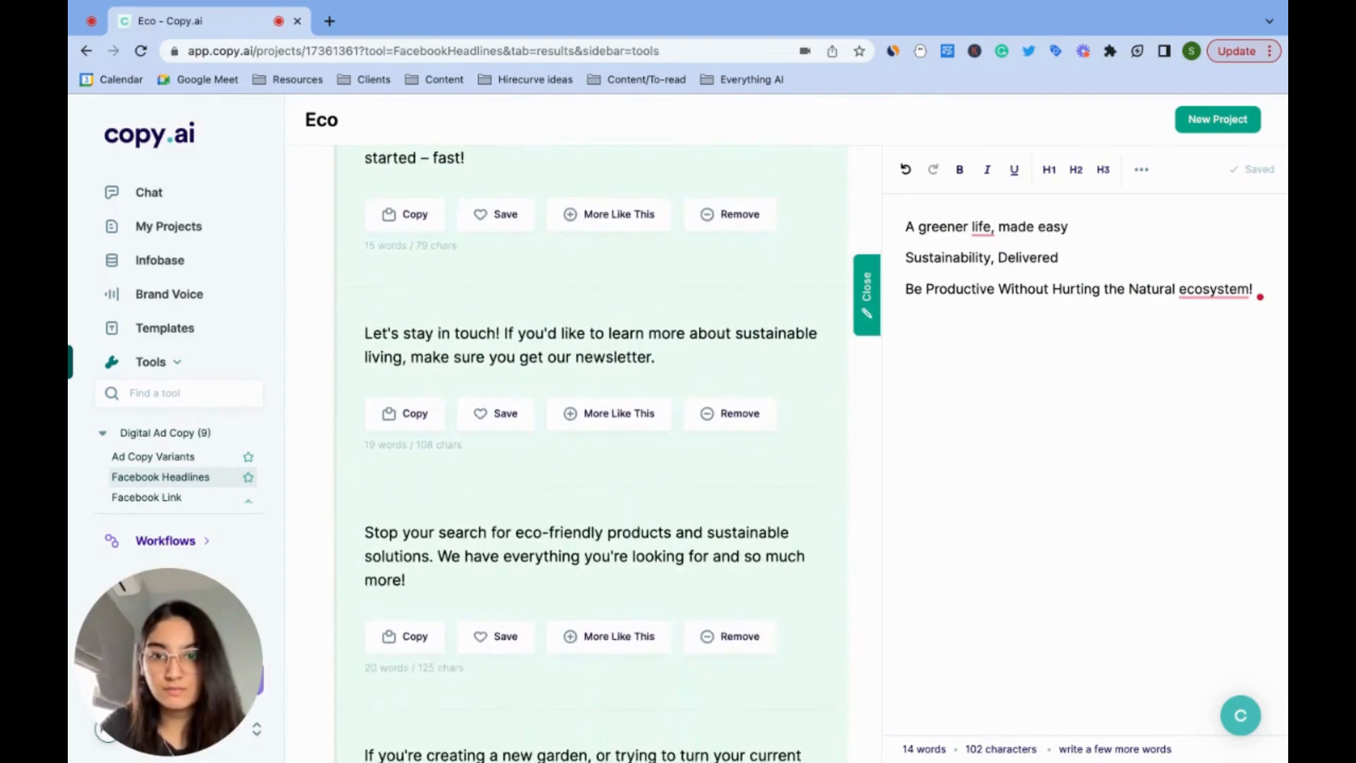
pyautogui.scroll(-4, 593, 452)
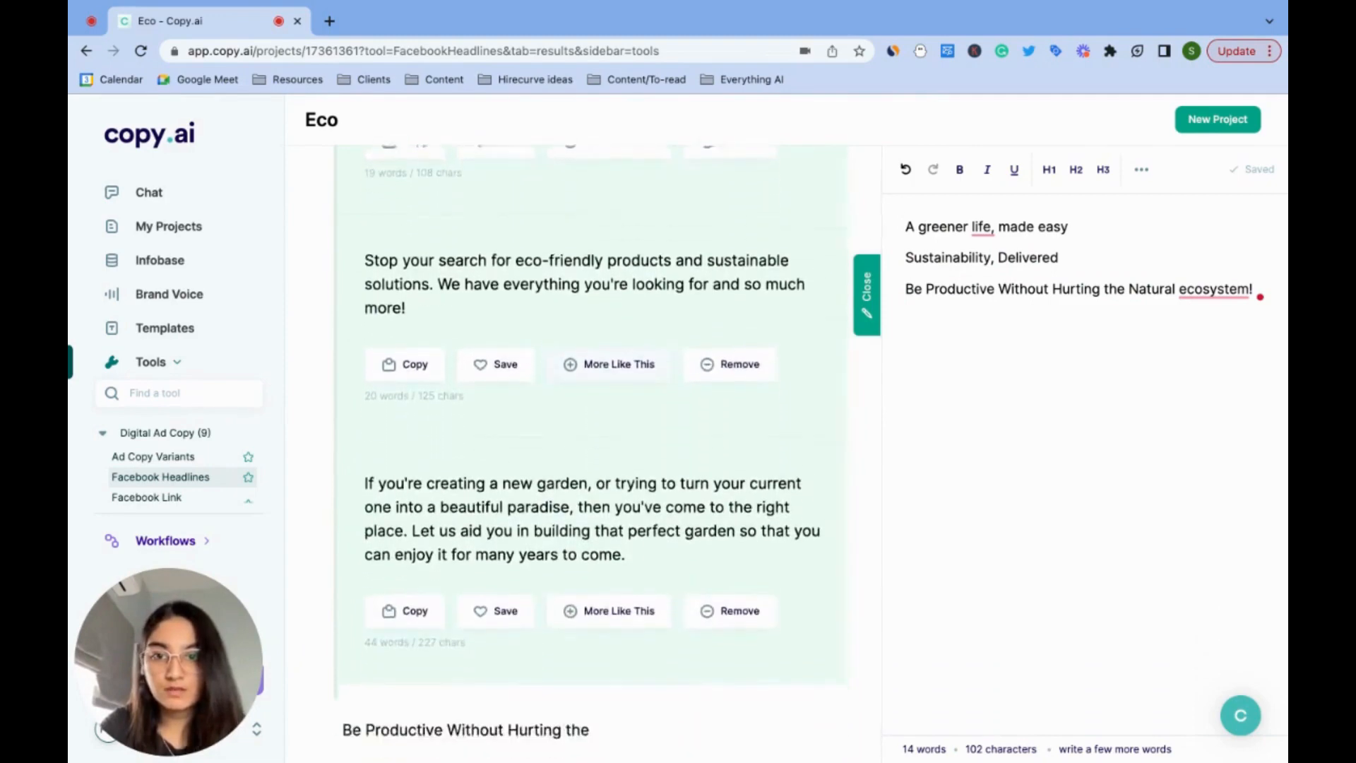
pyautogui.scroll(-2, 593, 452)
pyautogui.scroll(-4, 602, 459)
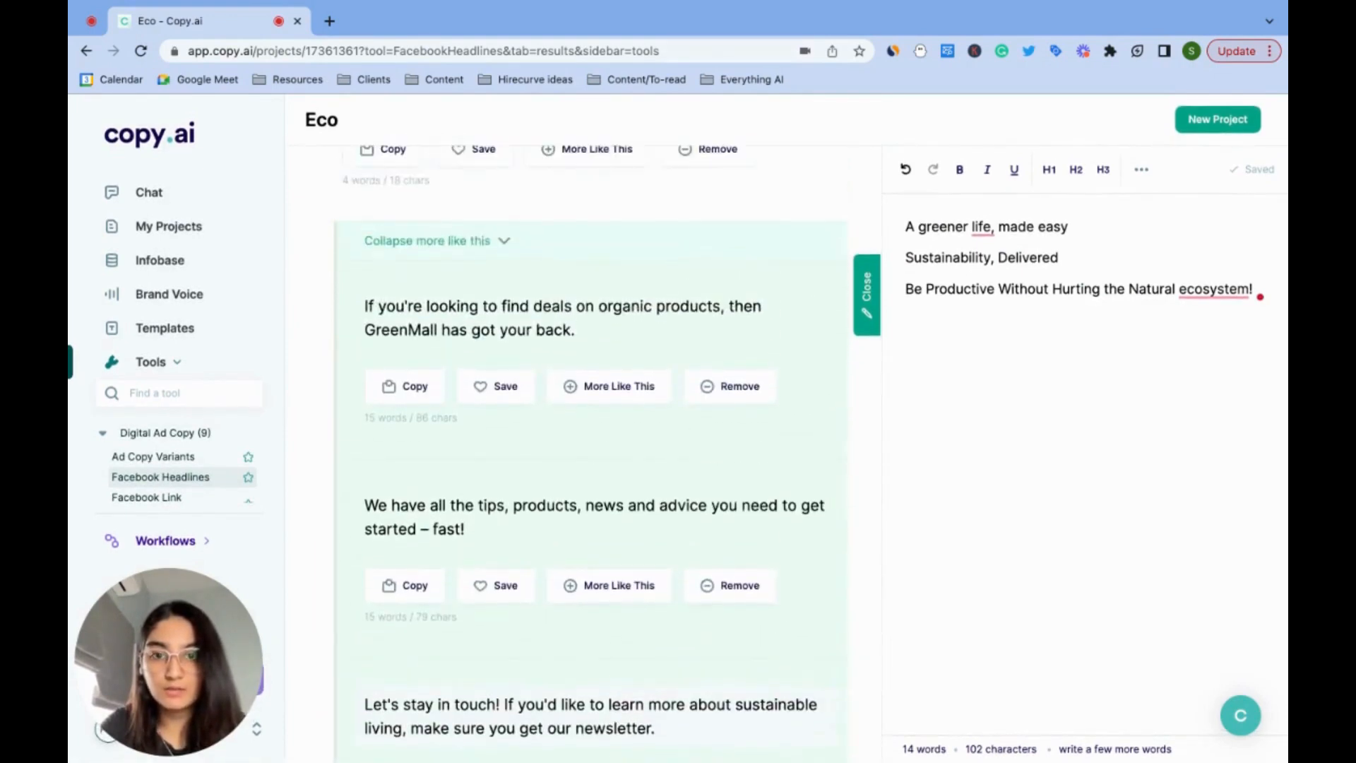
pyautogui.scroll(4, 591, 452)
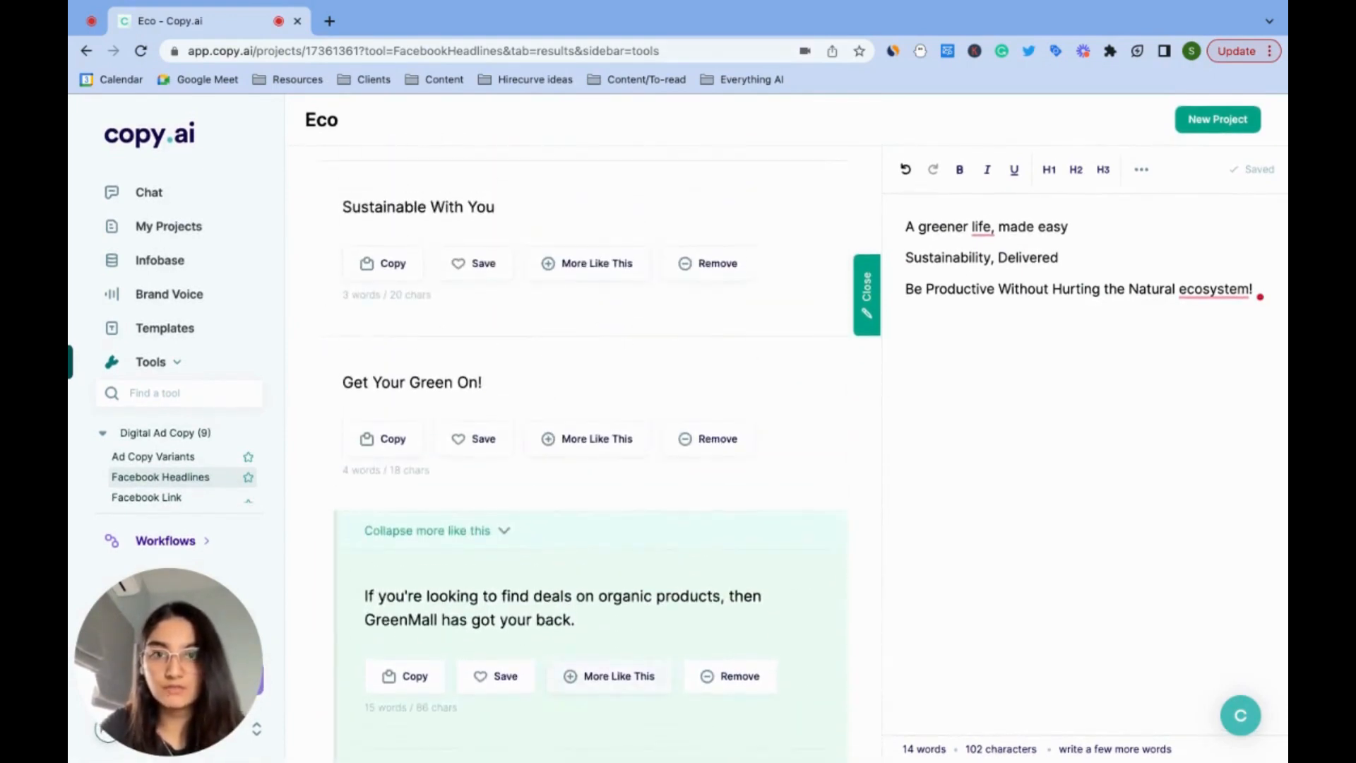